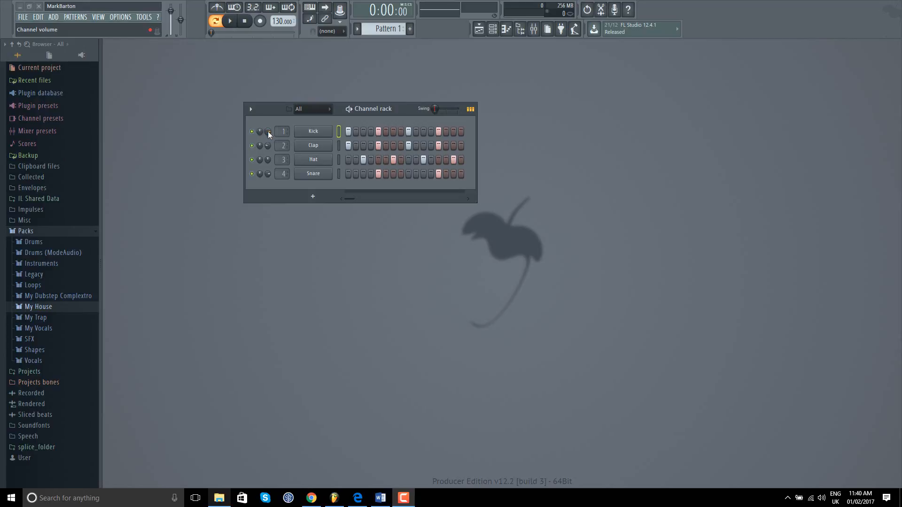
Play the Kick, Clap, Hat and Snare pattern and stop playback
{"action": "left_click_drag", "start_coordinate": [268, 134], "coordinate": [268, 128]}
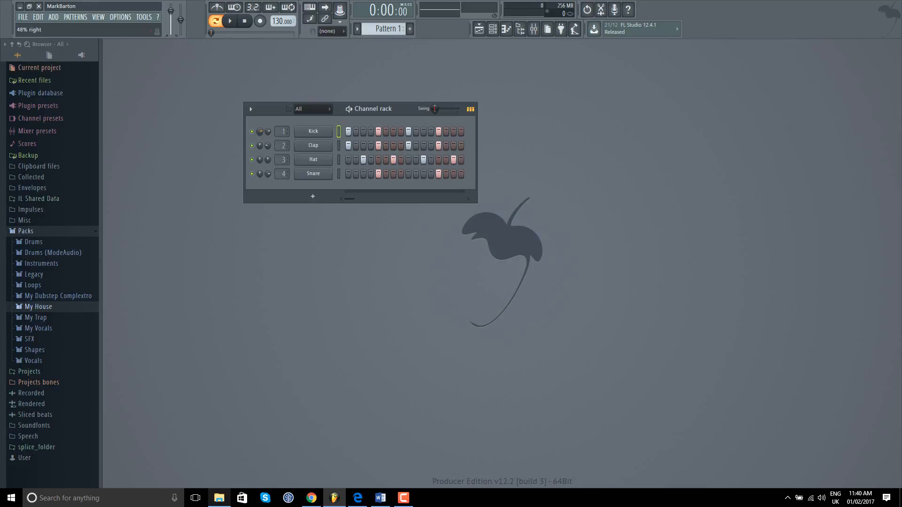
{"action": "left_click", "coordinate": [230, 20]}
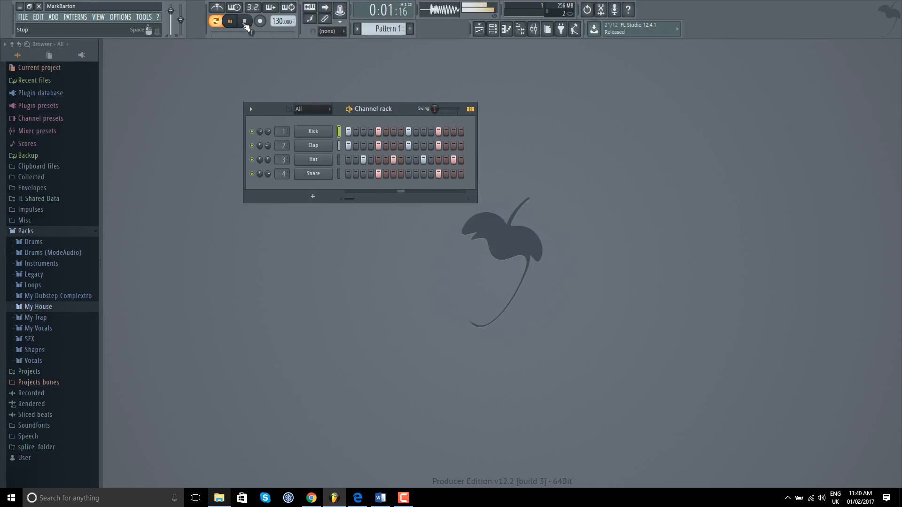
{"action": "left_click", "coordinate": [244, 21]}
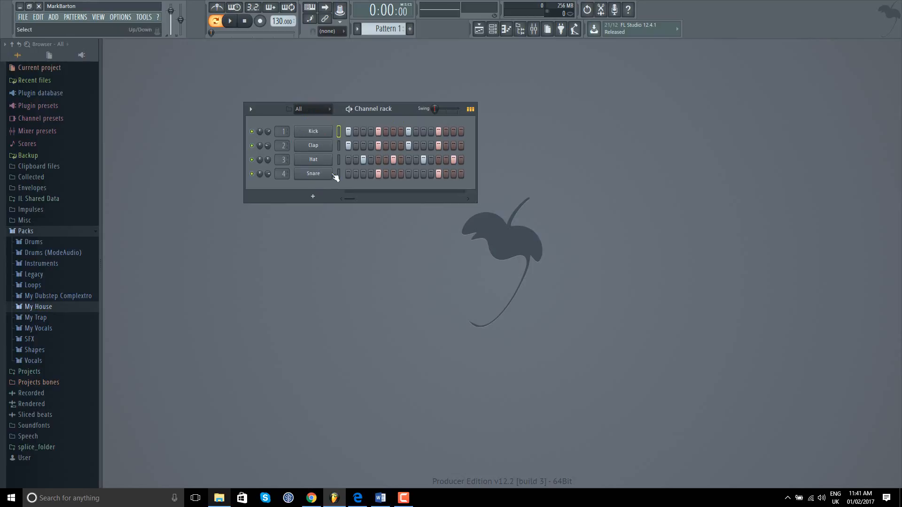
Widen the browser so the sample pack names inside My House are fully readable, and collapse the folders again
{"action": "left_click", "coordinate": [51, 308]}
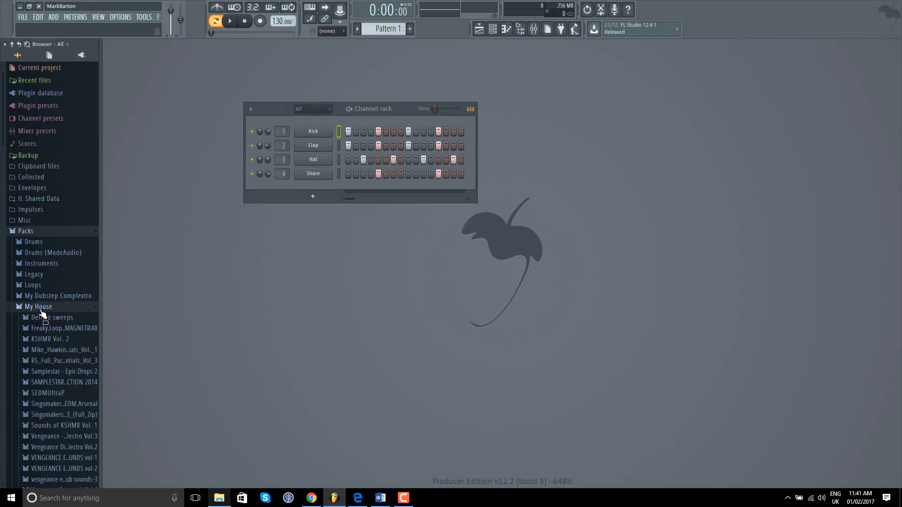
{"action": "left_click_drag", "start_coordinate": [103, 307], "coordinate": [183, 307]}
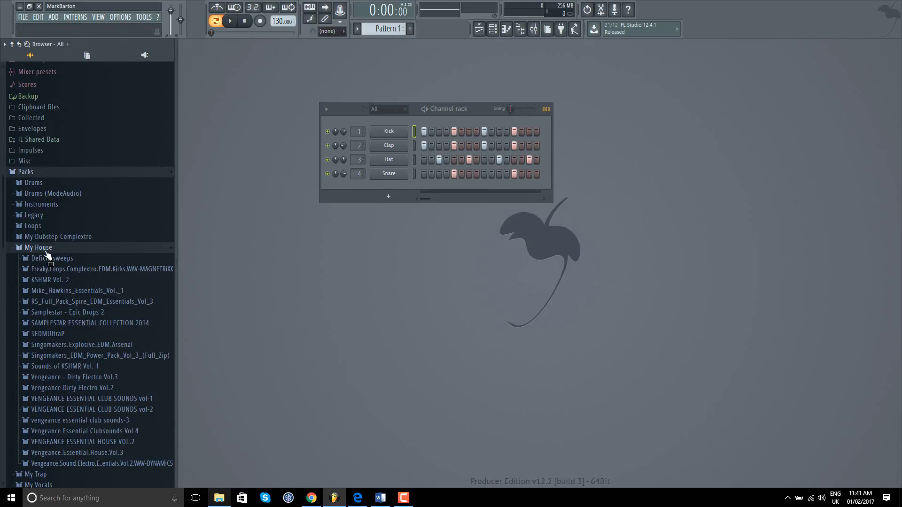
{"action": "left_click", "coordinate": [41, 248]}
{"action": "left_click", "coordinate": [28, 230]}
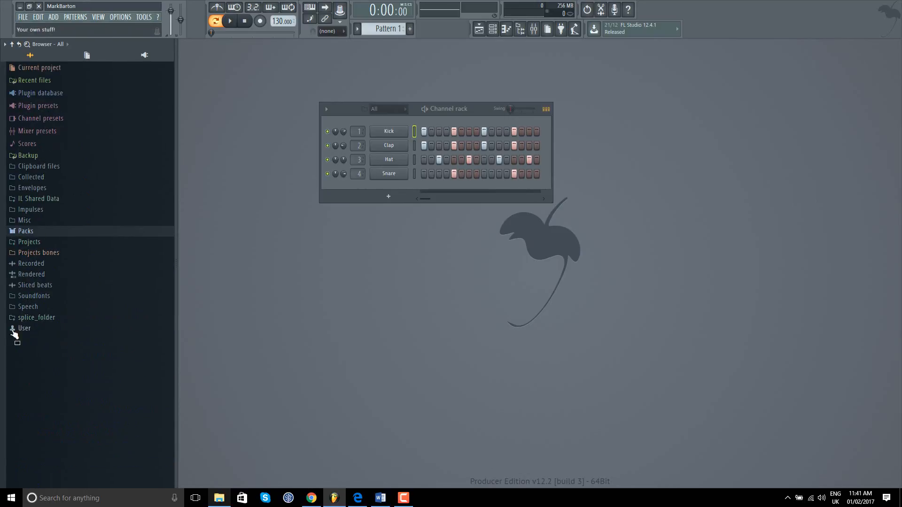
Expand the Packs folder and examine the drum categories inside its Drums subfolder
{"action": "left_click", "coordinate": [36, 223]}
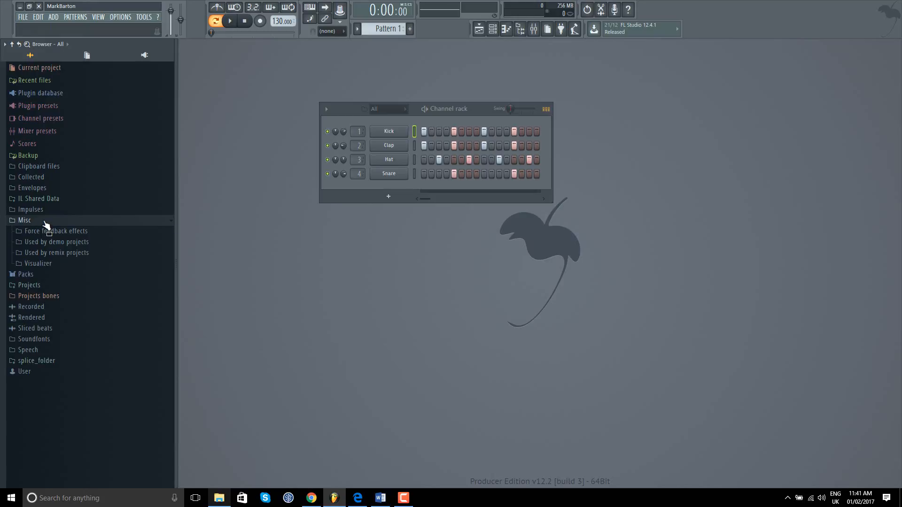
{"action": "left_click", "coordinate": [43, 220]}
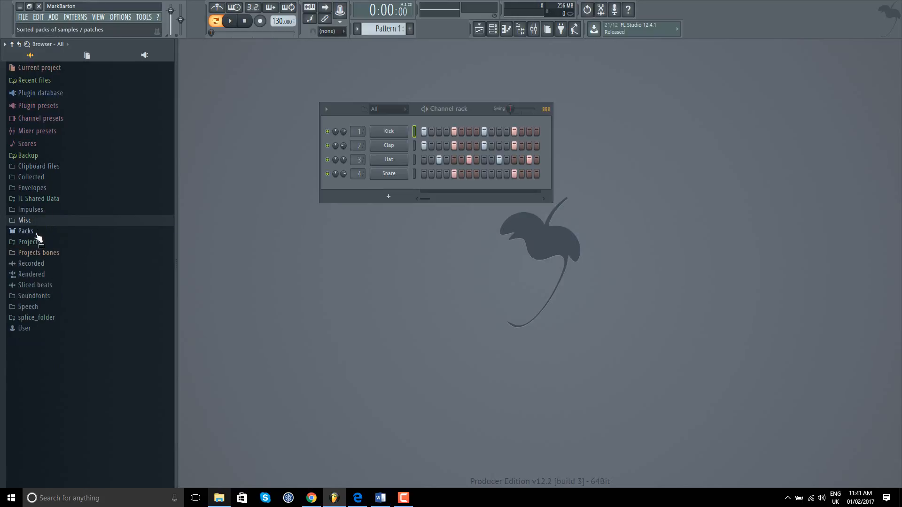
{"action": "left_click", "coordinate": [39, 234]}
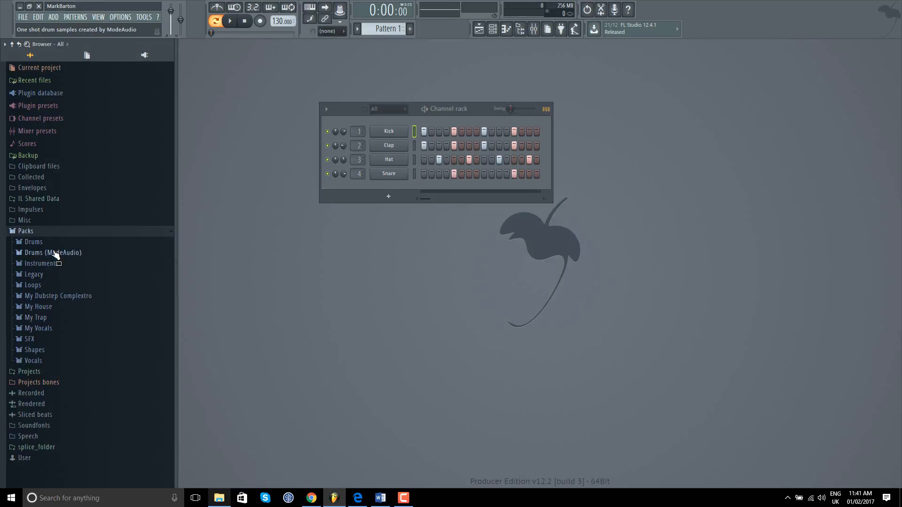
{"action": "left_click", "coordinate": [52, 245]}
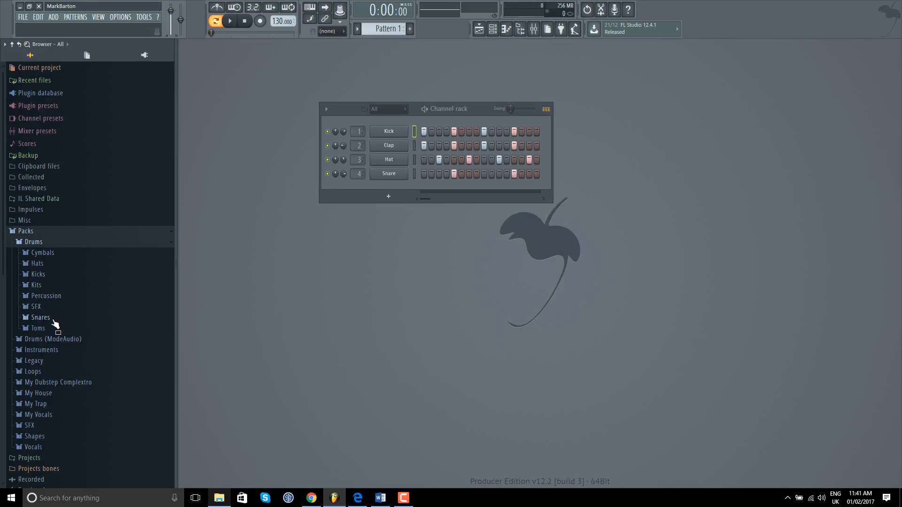
{"action": "left_click", "coordinate": [45, 244]}
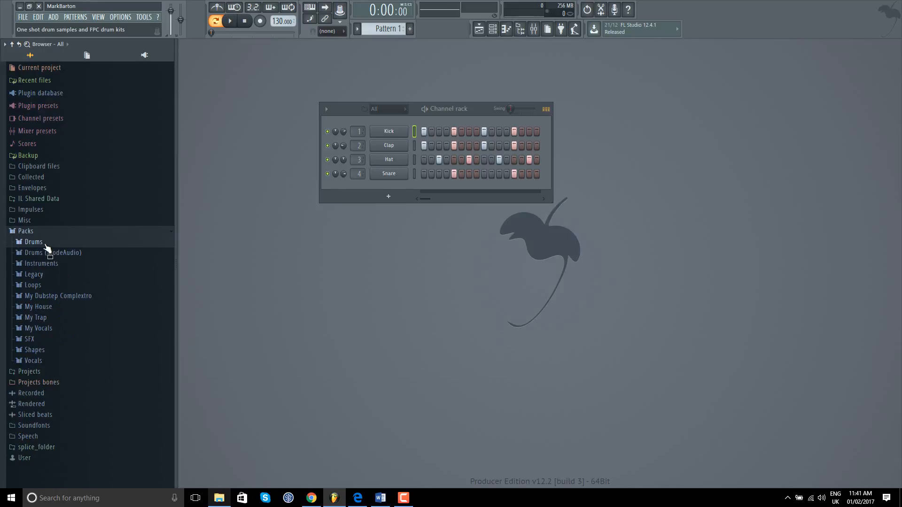
Look through the custom pack folders My Dubstep Complextro, My House, My Trap and My Vocals
{"action": "left_click", "coordinate": [57, 297]}
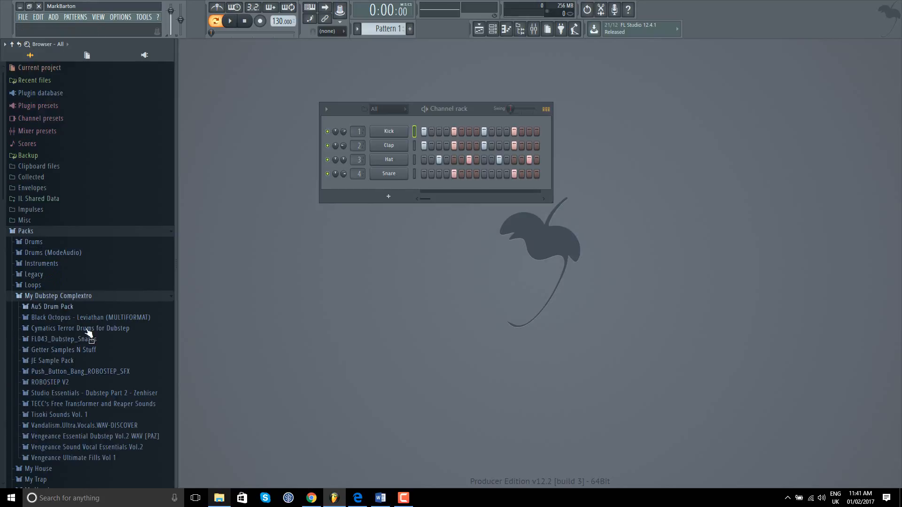
{"action": "left_click", "coordinate": [61, 297]}
{"action": "left_click", "coordinate": [47, 308]}
{"action": "left_click", "coordinate": [53, 310]}
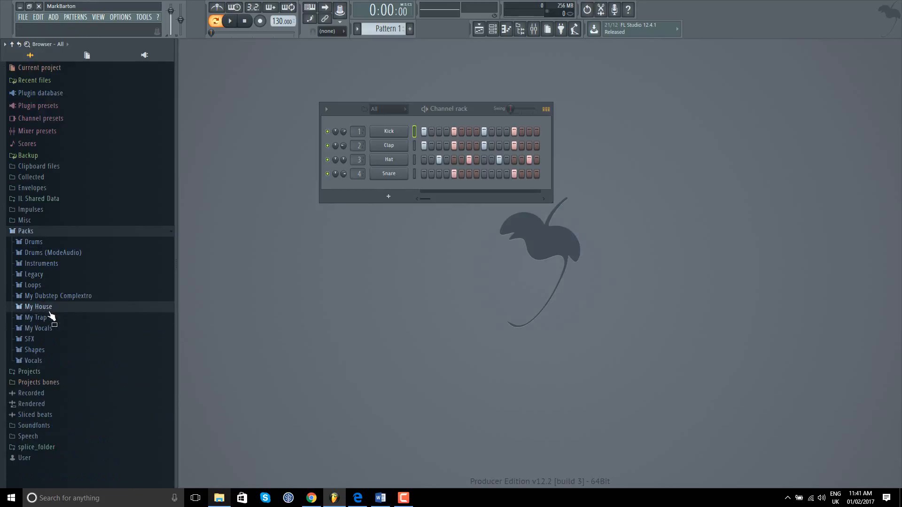
{"action": "left_click", "coordinate": [52, 317]}
{"action": "left_click", "coordinate": [53, 321]}
{"action": "left_click", "coordinate": [54, 328]}
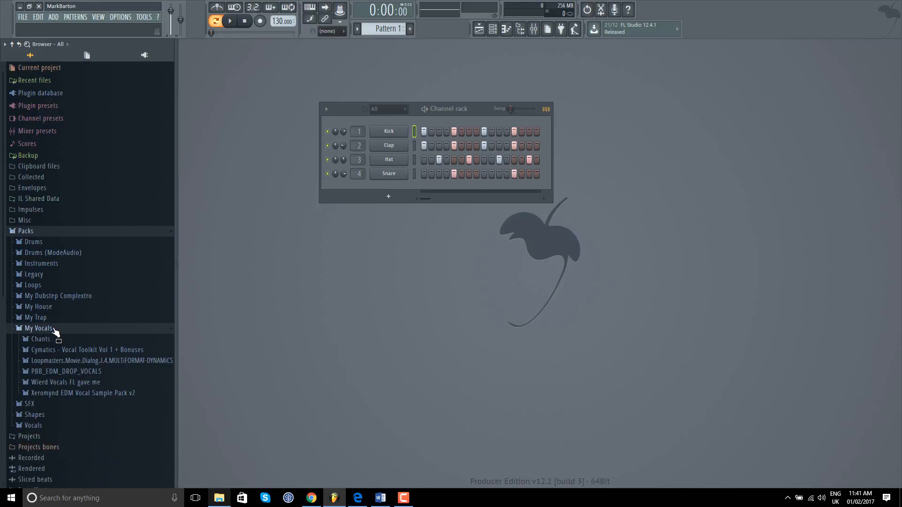
{"action": "left_click", "coordinate": [54, 329]}
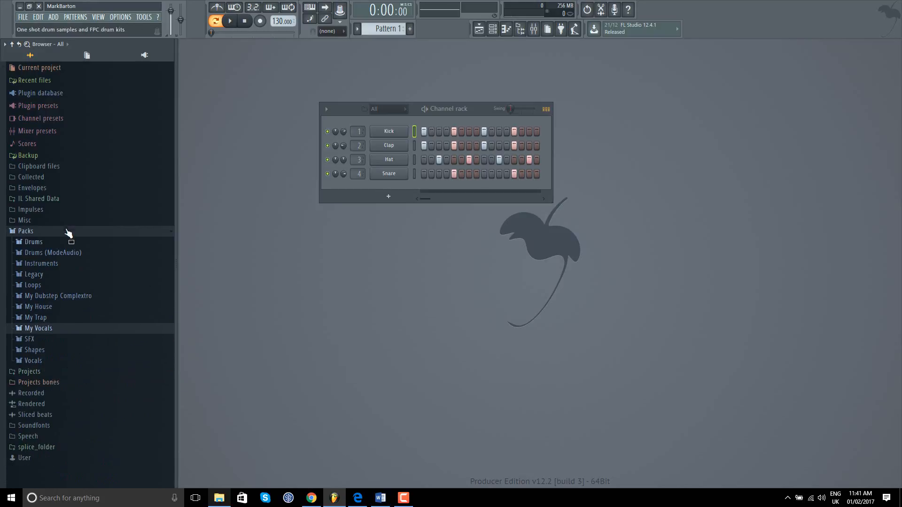
Audition the 707 CH, 707 OH and 808 CH hats from the Drums pack's Hats folder
{"action": "left_click", "coordinate": [56, 242]}
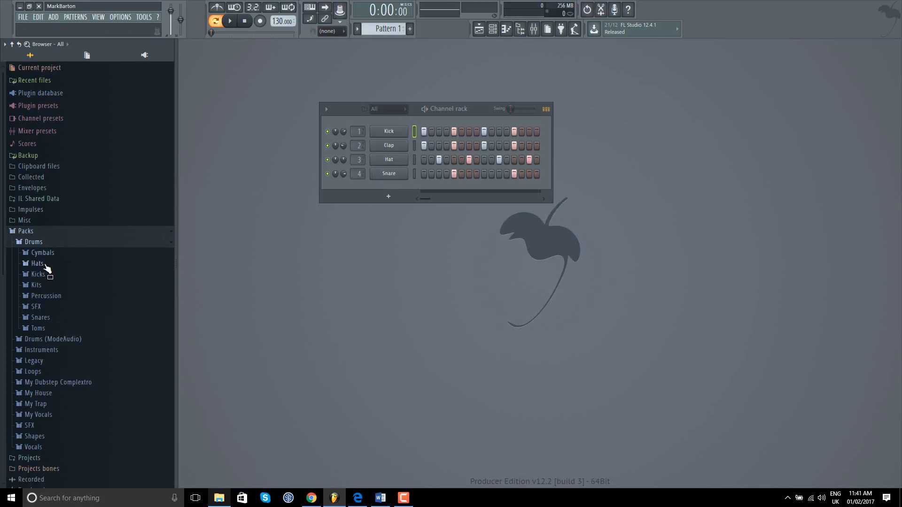
{"action": "left_click", "coordinate": [47, 262]}
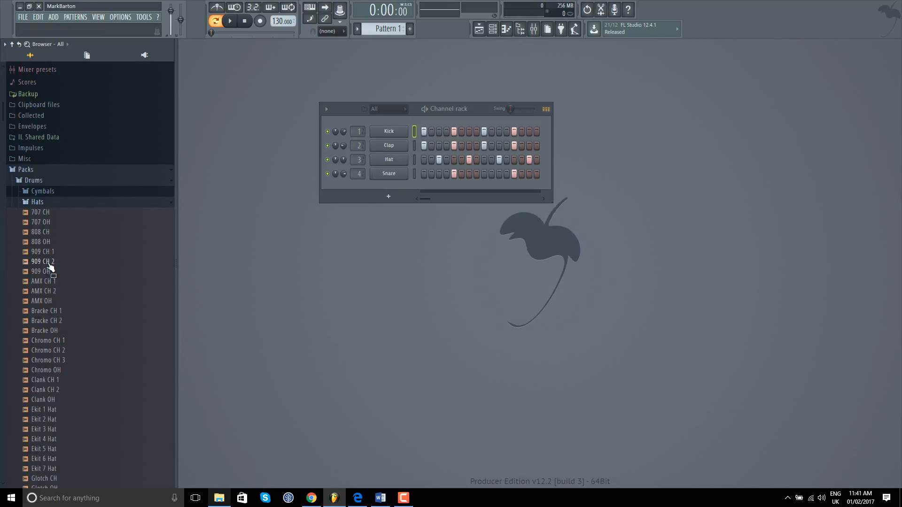
{"action": "left_click", "coordinate": [57, 215]}
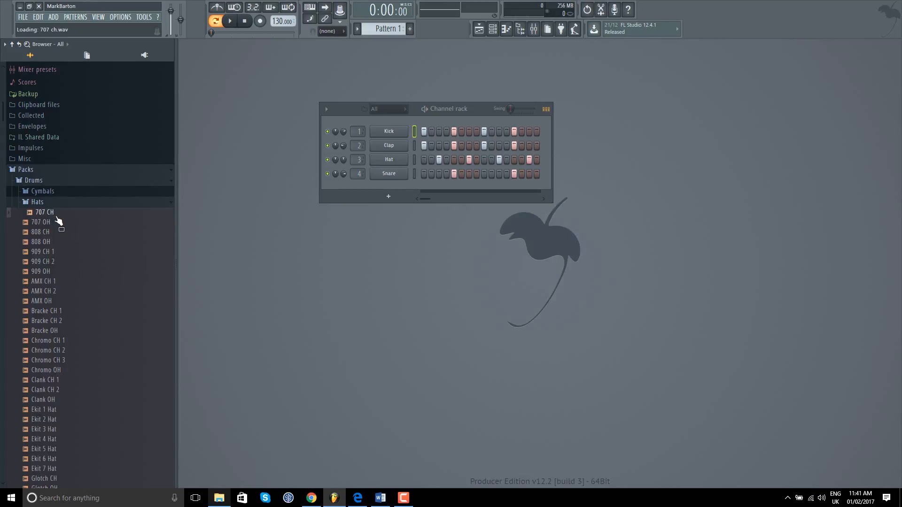
{"action": "left_click", "coordinate": [56, 222]}
{"action": "left_click", "coordinate": [57, 233]}
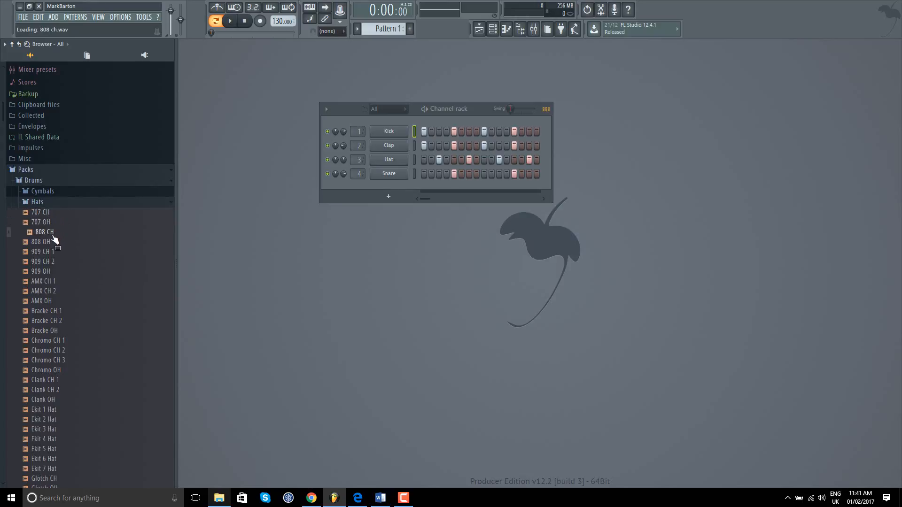
{"action": "left_click", "coordinate": [40, 203]}
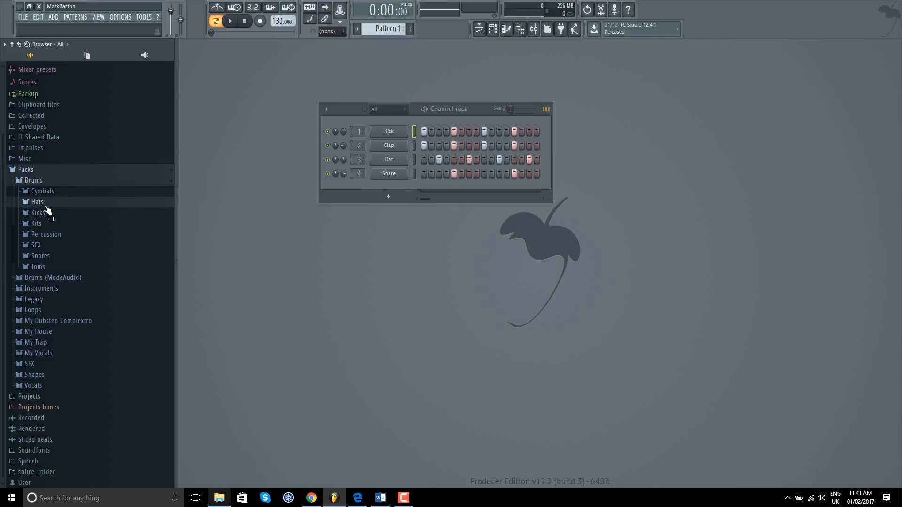
Look through the sample lists of the Hats and Cymbals folders and collapse the Drums pack
{"action": "left_click", "coordinate": [46, 206]}
{"action": "scroll", "coordinate": [7, 242], "scroll_direction": "down", "scroll_amount": 6}
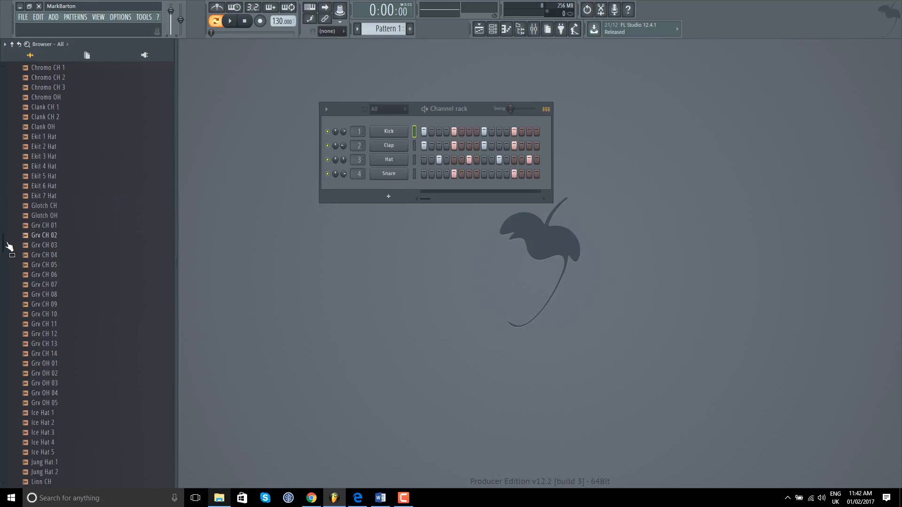
{"action": "left_click", "coordinate": [10, 239]}
{"action": "scroll", "coordinate": [43, 235], "scroll_direction": "up", "scroll_amount": 6}
{"action": "left_click", "coordinate": [34, 264]}
{"action": "left_click", "coordinate": [41, 253]}
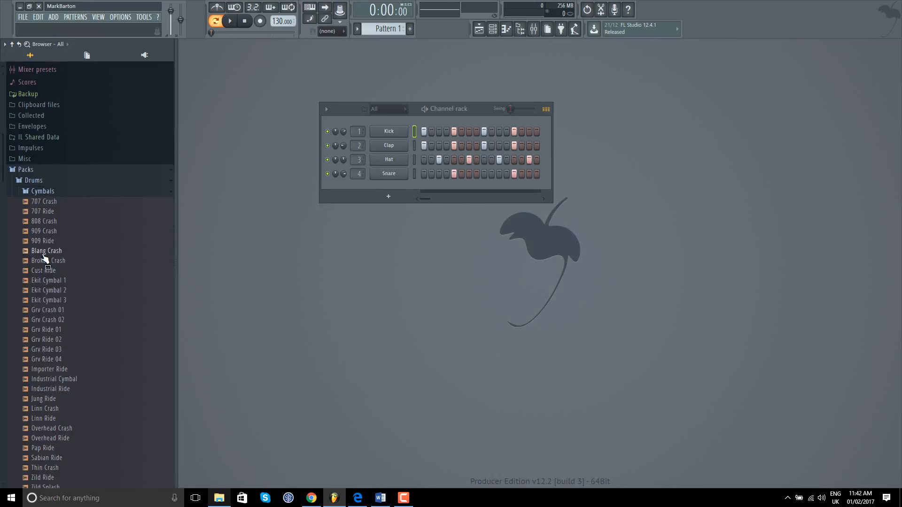
{"action": "left_click", "coordinate": [42, 191]}
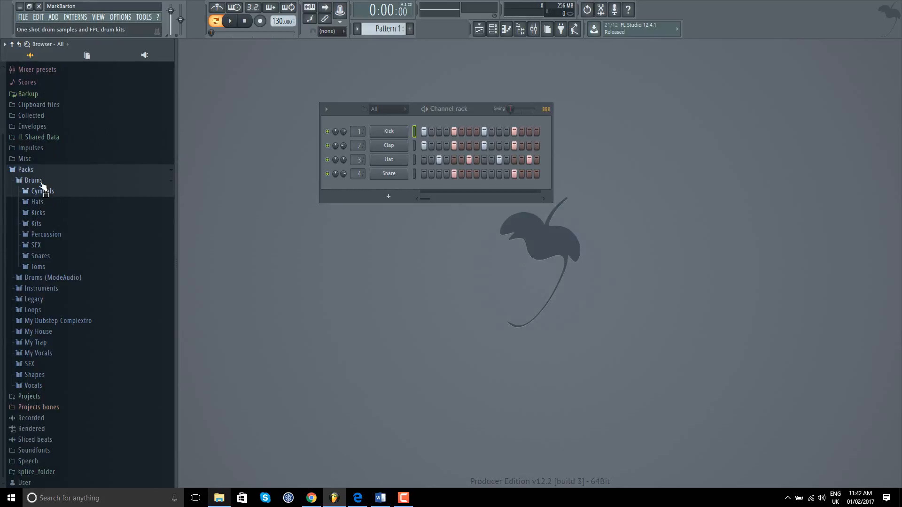
{"action": "left_click", "coordinate": [41, 181]}
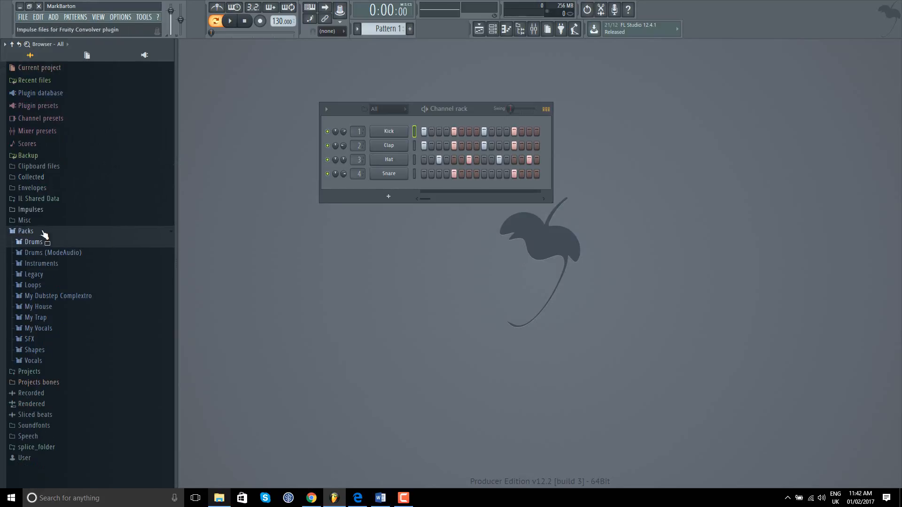
Audition Au5-Clap Pre Shifted 4 from the Au5 Drum Pack in My Dubstep Complextro and collapse the folders
{"action": "left_click", "coordinate": [51, 297]}
{"action": "left_click", "coordinate": [55, 306]}
{"action": "left_click", "coordinate": [63, 309]}
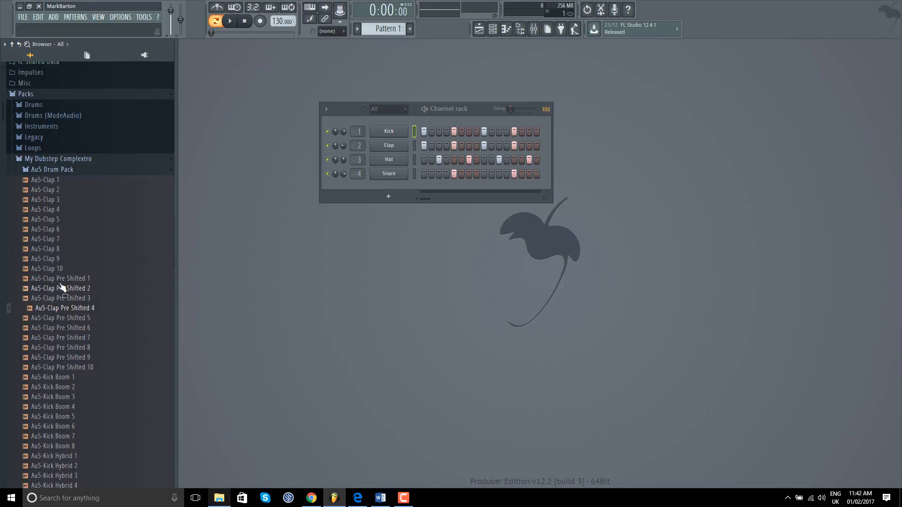
{"action": "left_click", "coordinate": [54, 169]}
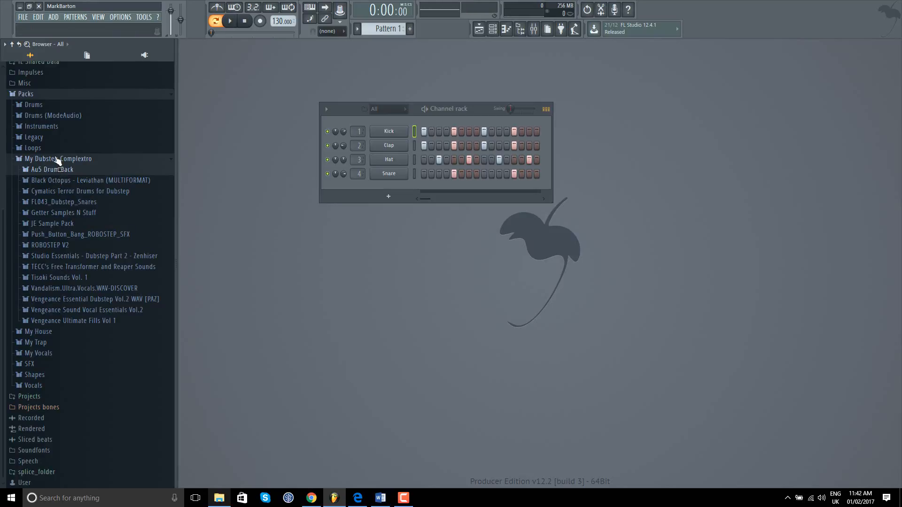
{"action": "left_click", "coordinate": [57, 159]}
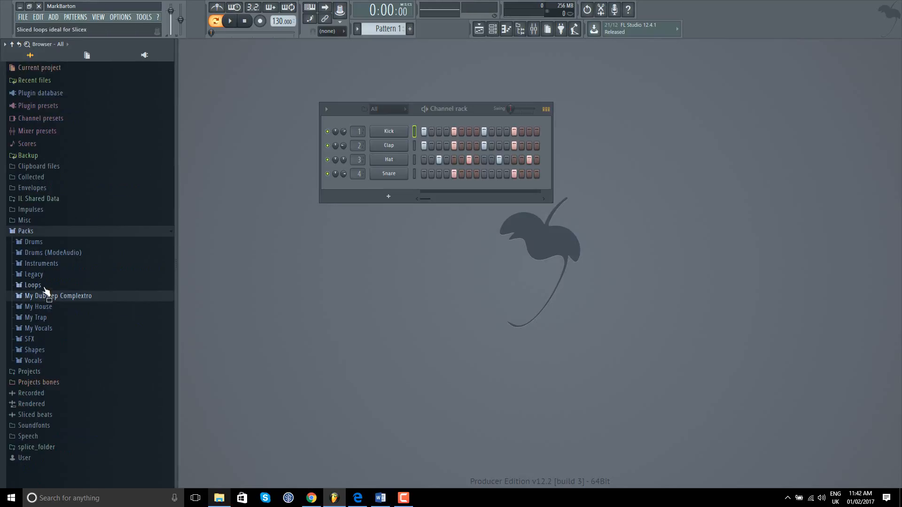
Open the closed hi-hat samples of the Black Octopus - Leviathan pack in My Dubstep Complextro
{"action": "left_click", "coordinate": [52, 264]}
{"action": "left_click", "coordinate": [52, 264]}
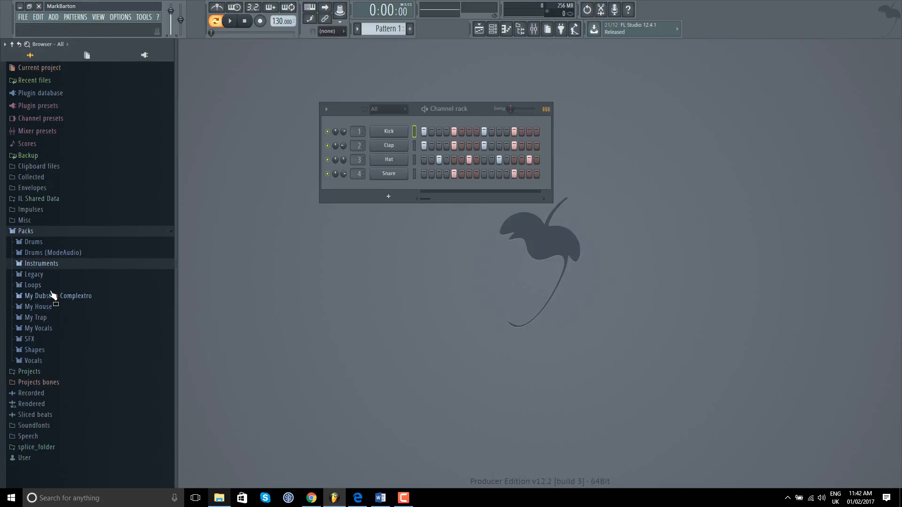
{"action": "left_click", "coordinate": [54, 297]}
{"action": "left_click", "coordinate": [64, 308]}
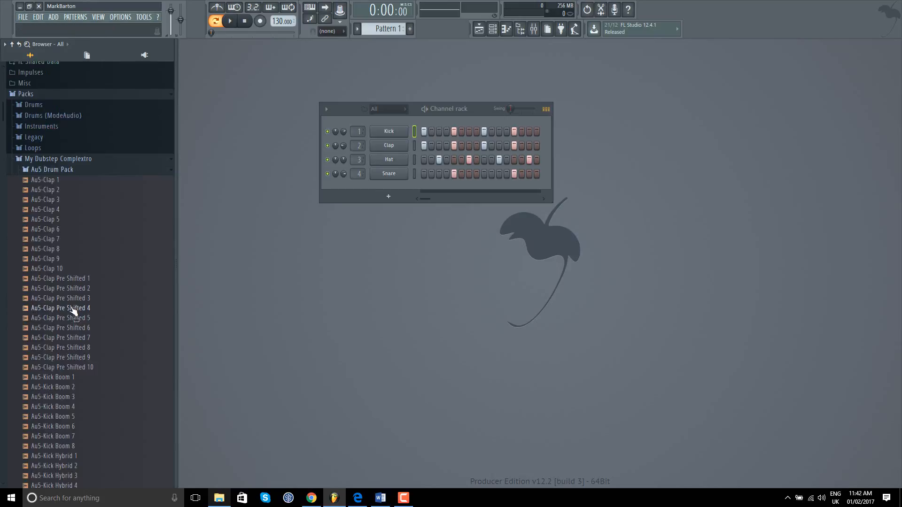
{"action": "left_click", "coordinate": [56, 170]}
{"action": "left_click", "coordinate": [66, 180]}
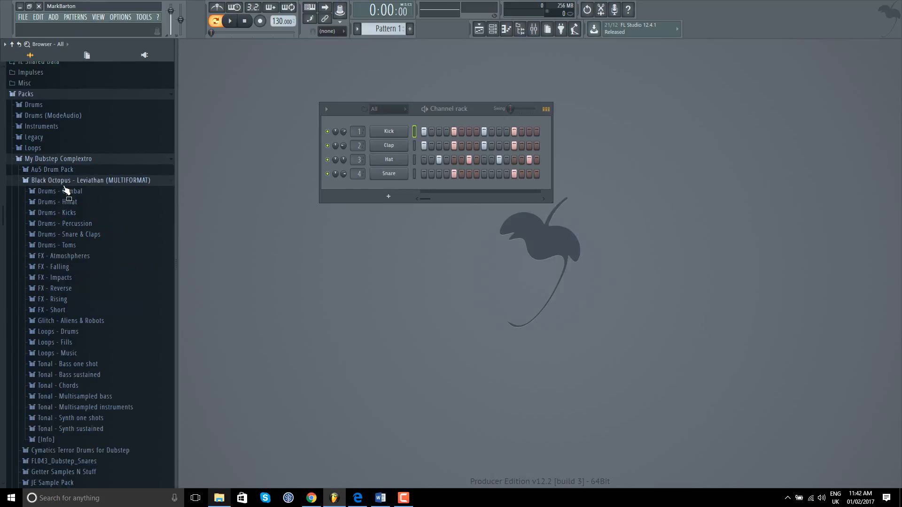
{"action": "left_click", "coordinate": [66, 202]}
{"action": "left_click", "coordinate": [79, 213]}
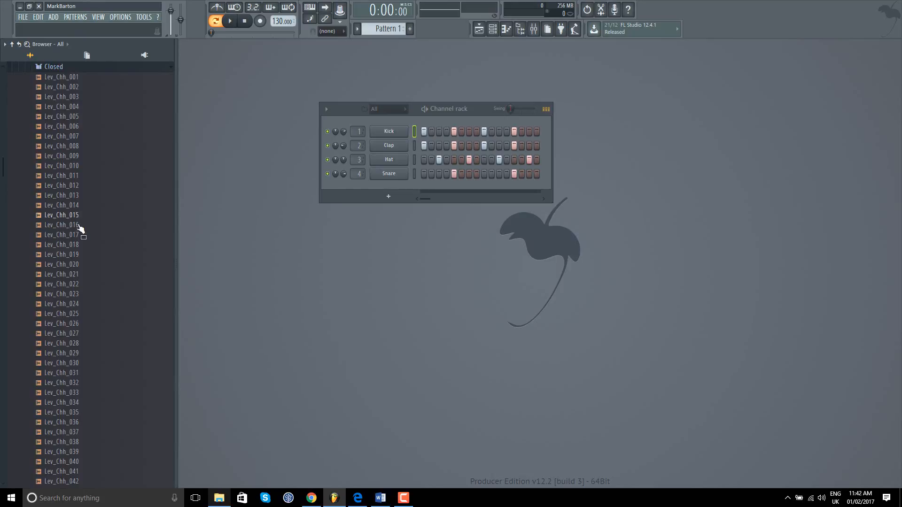
Audition the closed hi-hats Lev_Chh_018, 016, 014 and 013, and play the drum pattern for comparison
{"action": "left_click", "coordinate": [80, 244]}
{"action": "left_click", "coordinate": [79, 225]}
{"action": "left_click", "coordinate": [81, 206]}
{"action": "left_click", "coordinate": [81, 196]}
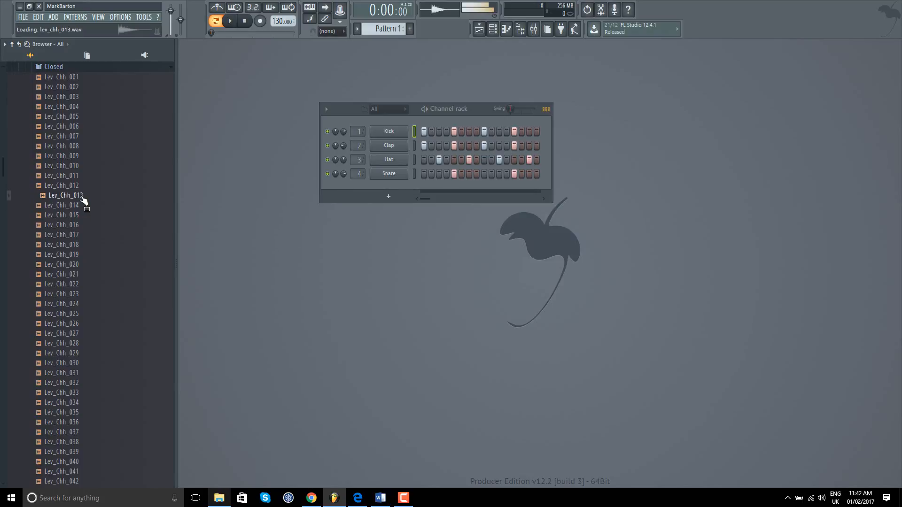
{"action": "left_click", "coordinate": [81, 206]}
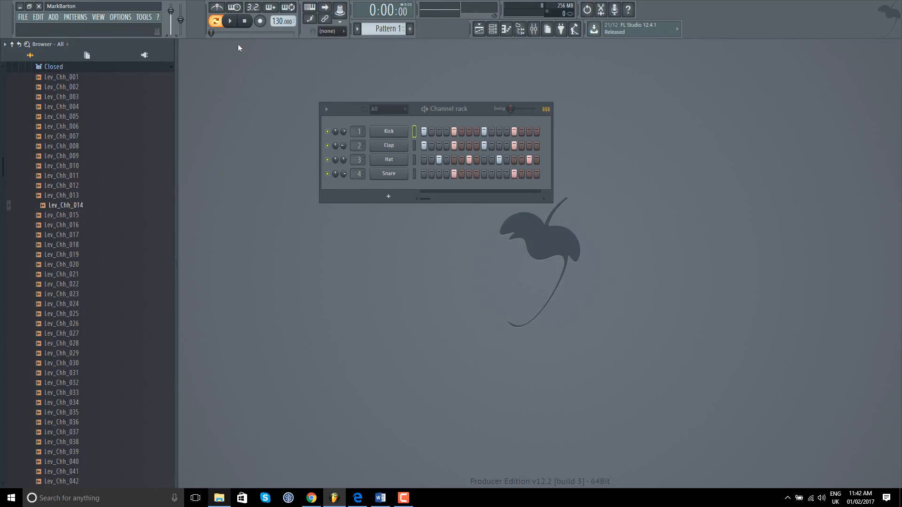
{"action": "left_click", "coordinate": [231, 20]}
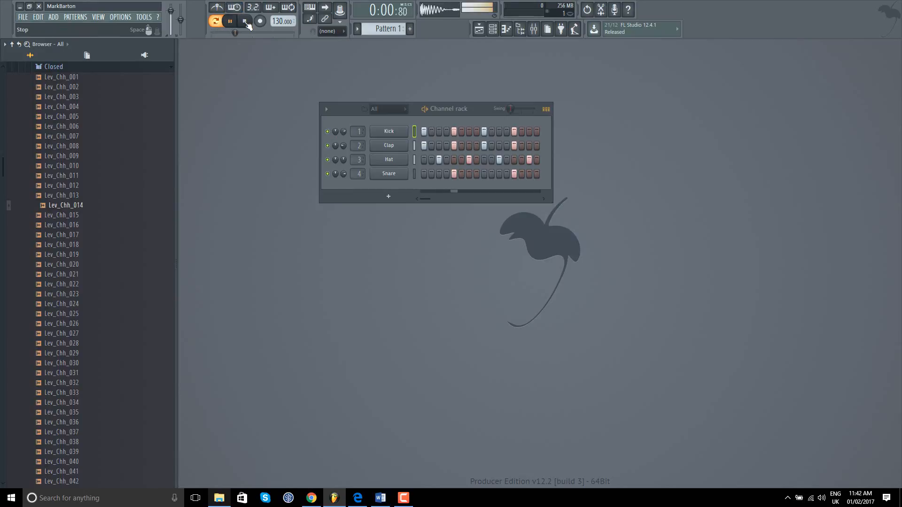
{"action": "left_click", "coordinate": [245, 21]}
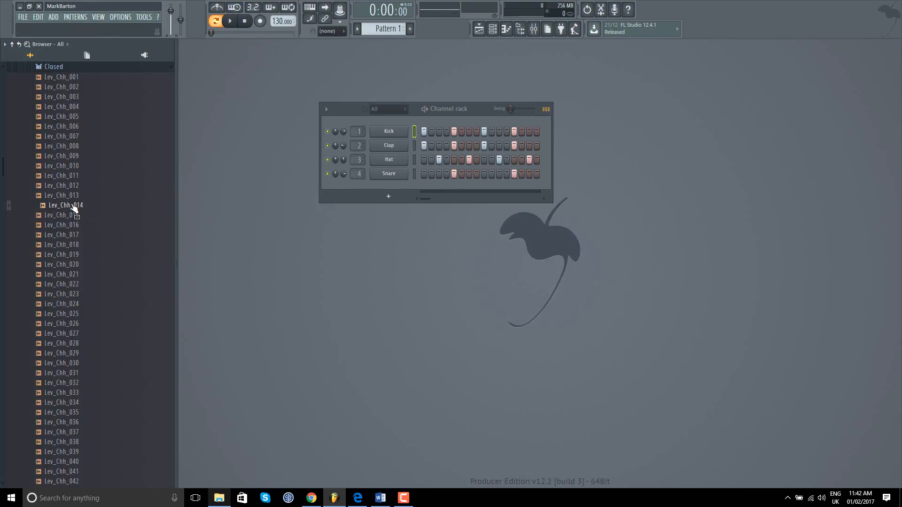
Replace the Hat channel's sample with the closed hi-hat Lev_Chh_014 and play the drum pattern
{"action": "left_click_drag", "start_coordinate": [74, 208], "coordinate": [389, 159]}
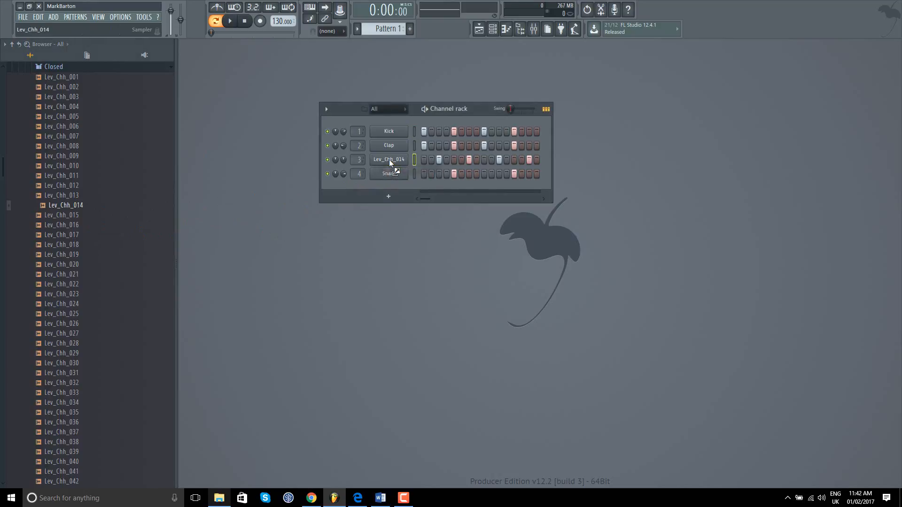
{"action": "left_click", "coordinate": [231, 21]}
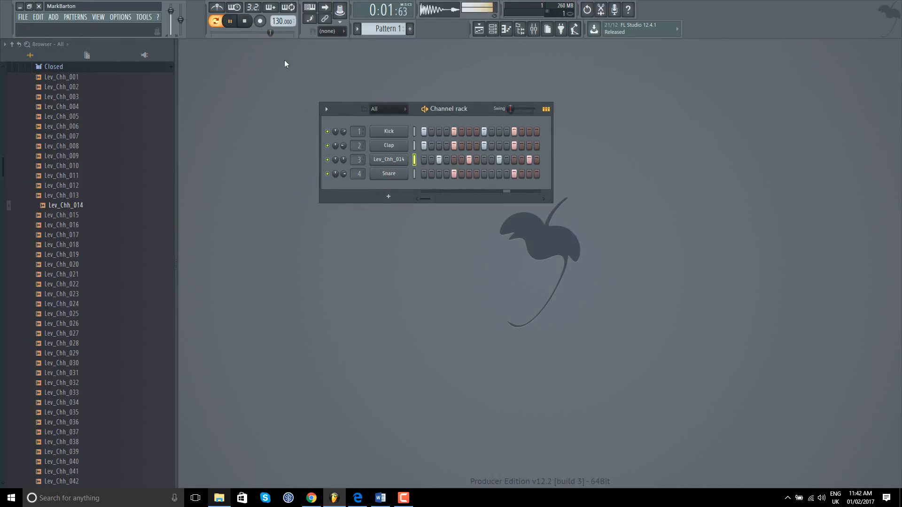
{"action": "left_click", "coordinate": [245, 22]}
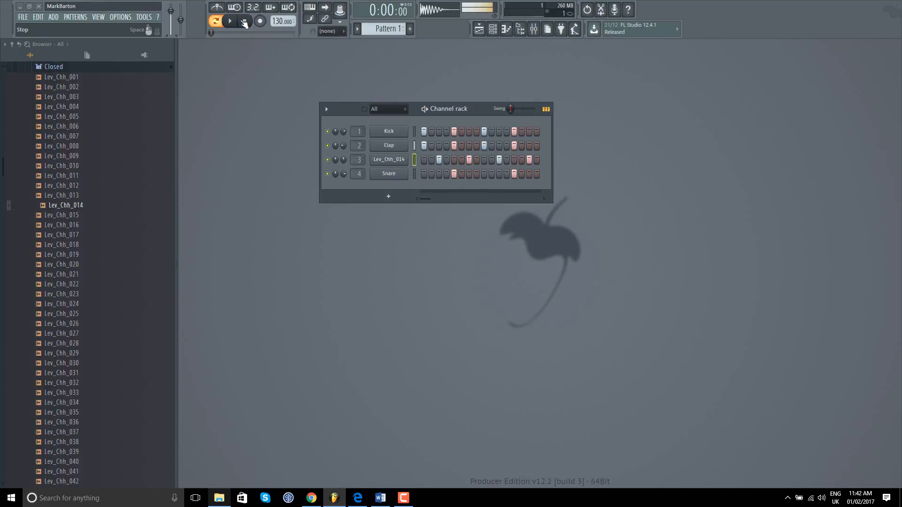
Listen to the Lev_Chh_014 channel with Kick, Clap and Snare muted, unmute Snare and stop playback
{"action": "left_click", "coordinate": [328, 174]}
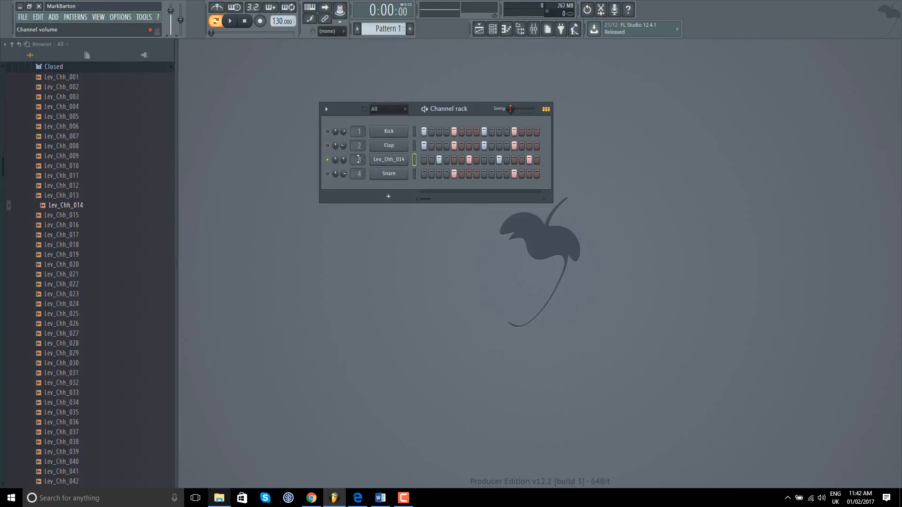
{"action": "left_click", "coordinate": [230, 22]}
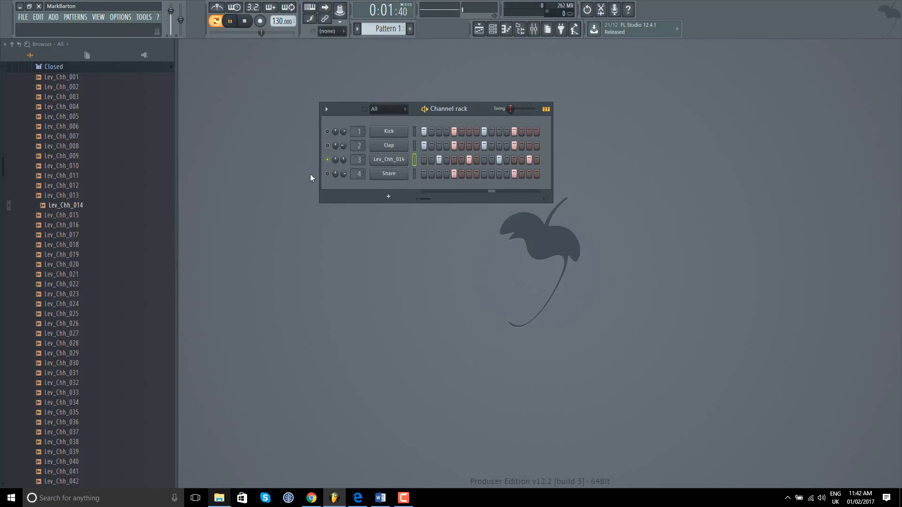
{"action": "left_click", "coordinate": [327, 174]}
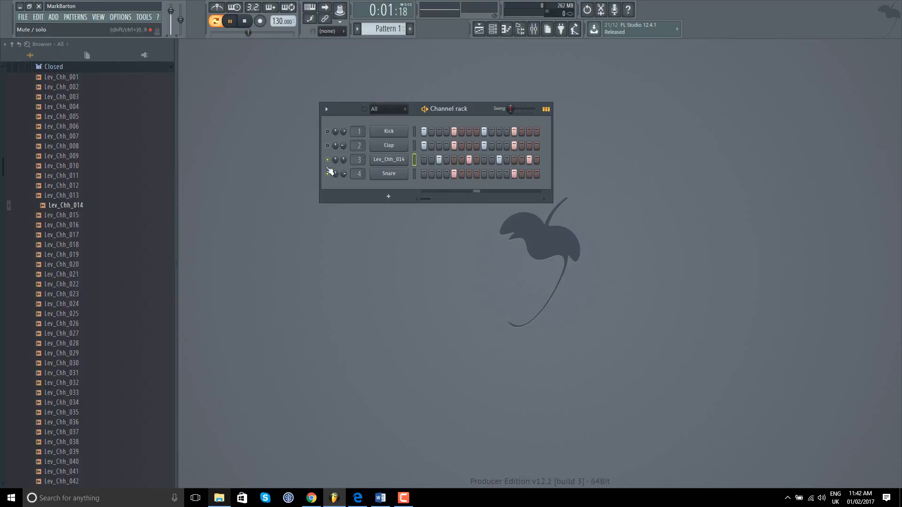
{"action": "left_click", "coordinate": [245, 22]}
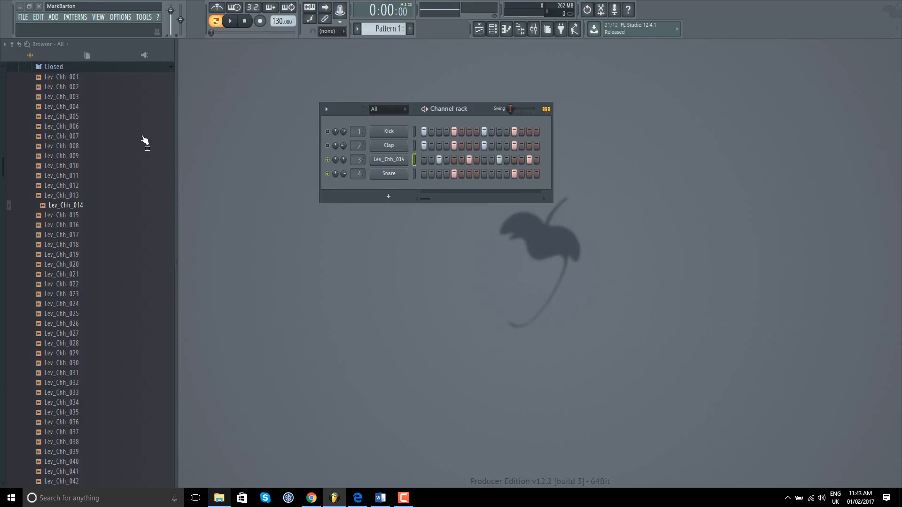
Expand the Open hi-hat folder of the Leviathan pack and audition the open hi-hats Lev_Ohh_004, 007 and 008
{"action": "left_click", "coordinate": [61, 69]}
{"action": "left_click", "coordinate": [61, 77]}
{"action": "left_click", "coordinate": [61, 107]}
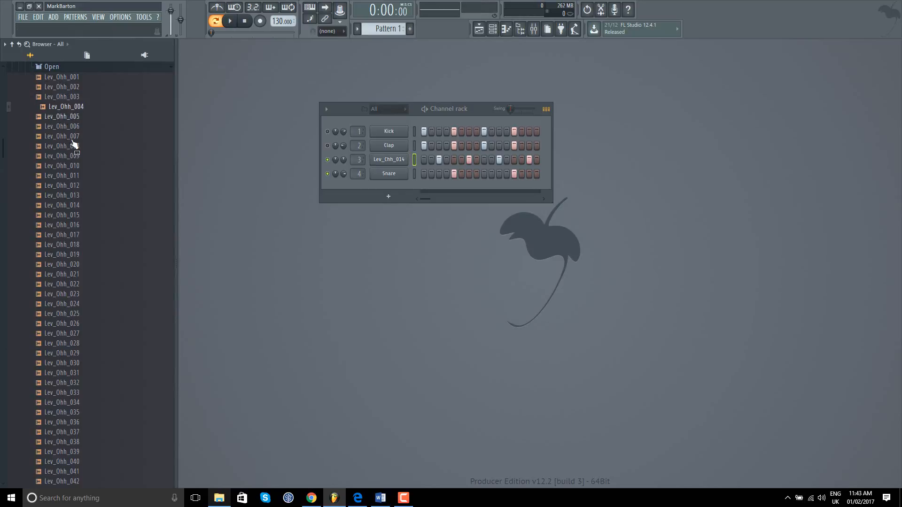
{"action": "left_click", "coordinate": [71, 136]}
{"action": "left_click", "coordinate": [75, 147]}
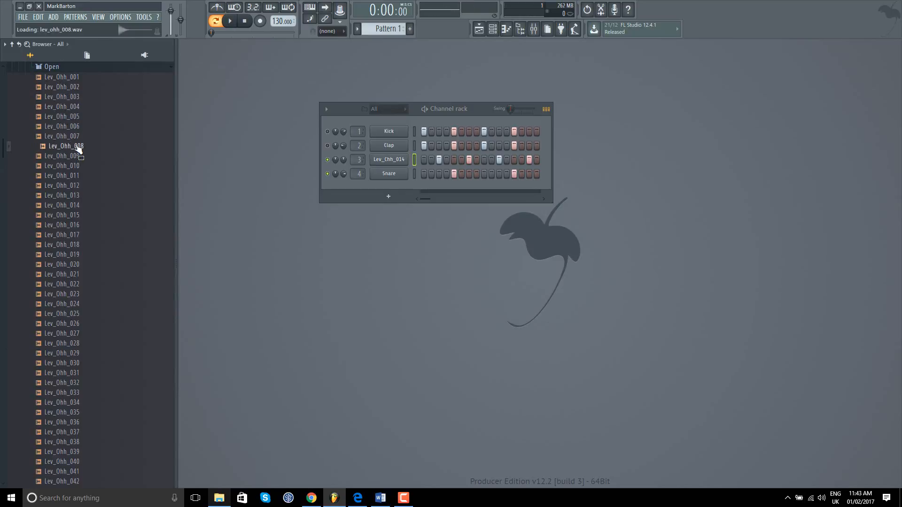
{"action": "left_click", "coordinate": [76, 146]}
Add Lev_Ohh_008 as a new channel below Snare and insert Lev_Ohh_006 as a channel directly below Lev_Chh_014
{"action": "left_click_drag", "start_coordinate": [75, 149], "coordinate": [401, 189]}
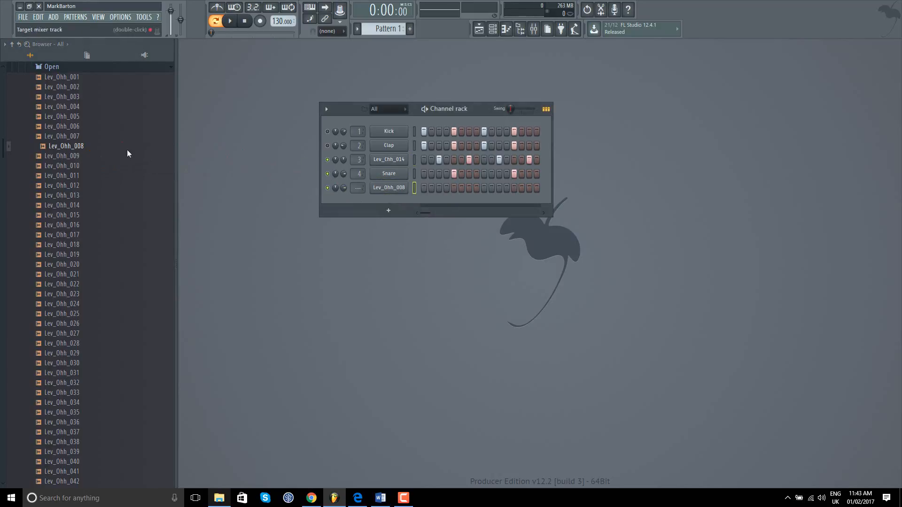
{"action": "left_click_drag", "start_coordinate": [61, 147], "coordinate": [403, 168]}
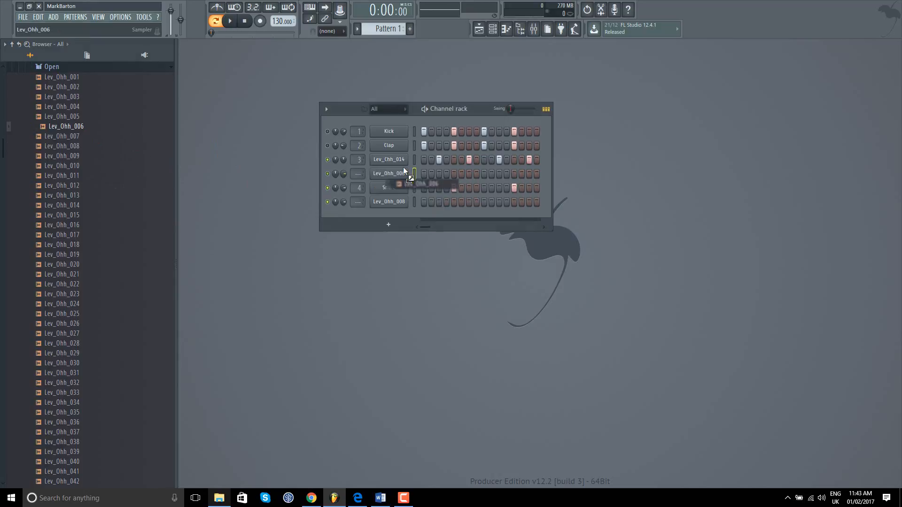
Delete the Lev_Ohh_008 channel from the channel rack
{"action": "right_click", "coordinate": [402, 203]}
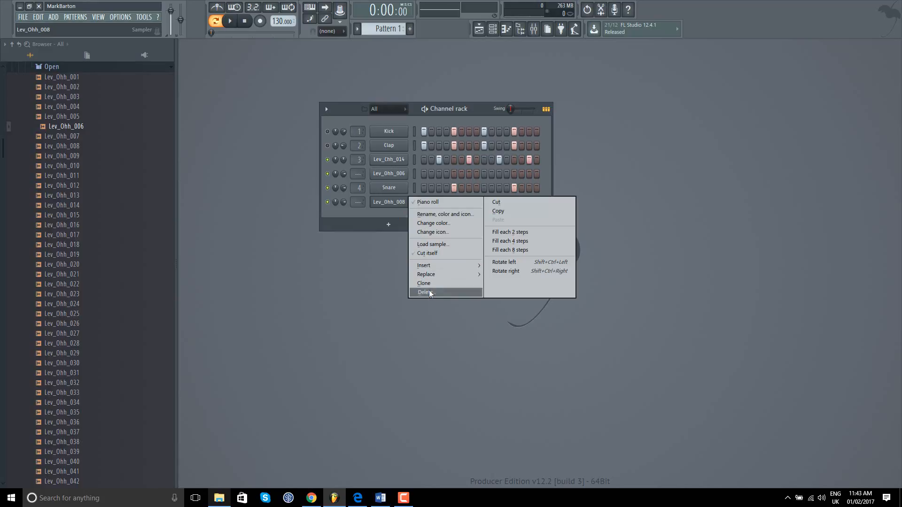
{"action": "left_click", "coordinate": [425, 292]}
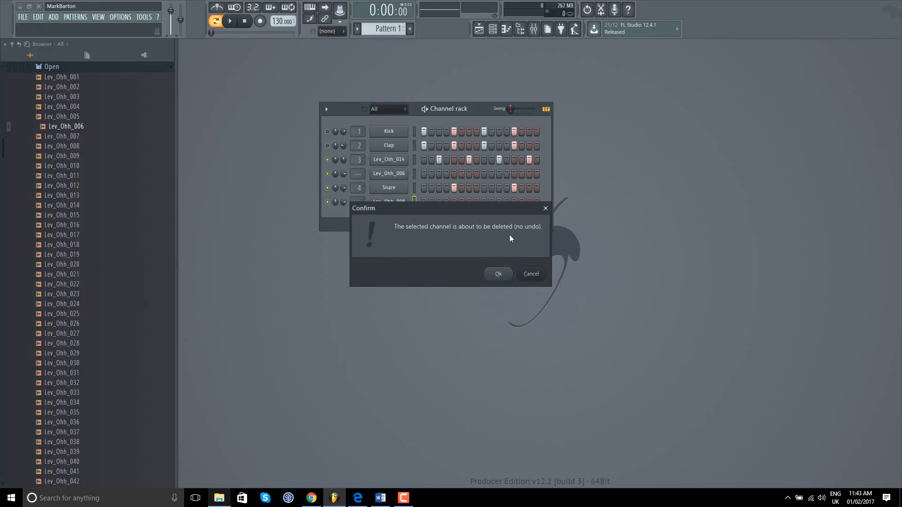
{"action": "left_click", "coordinate": [499, 274]}
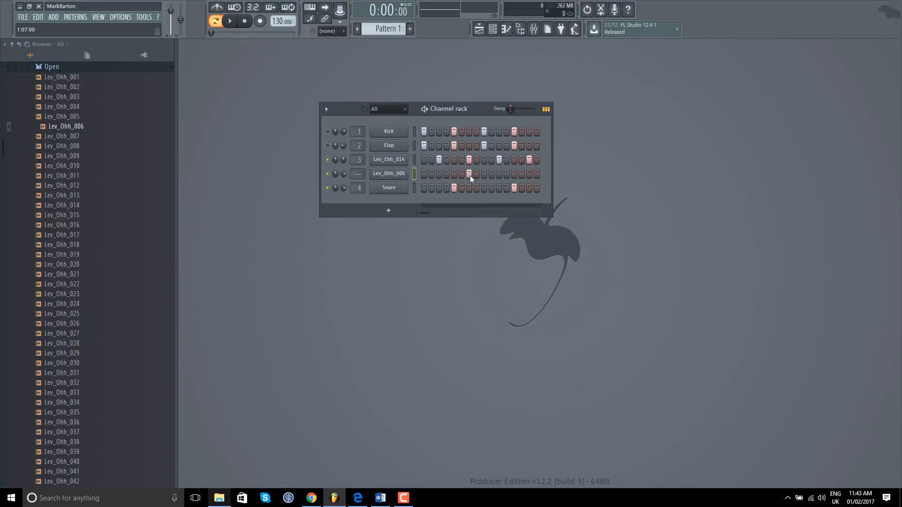
Place Lev_Ohh_006 hits on steps 7 and 15 and lower its channel volume while playing the pattern with all channels unmuted
{"action": "left_click_drag", "start_coordinate": [343, 174], "coordinate": [344, 176]}
{"action": "left_click", "coordinate": [229, 21]}
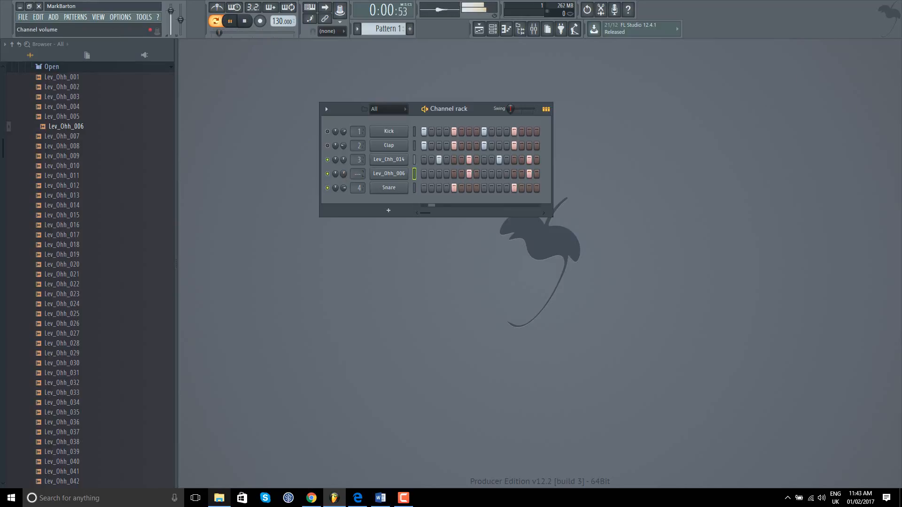
{"action": "left_click_drag", "start_coordinate": [344, 174], "coordinate": [344, 186]}
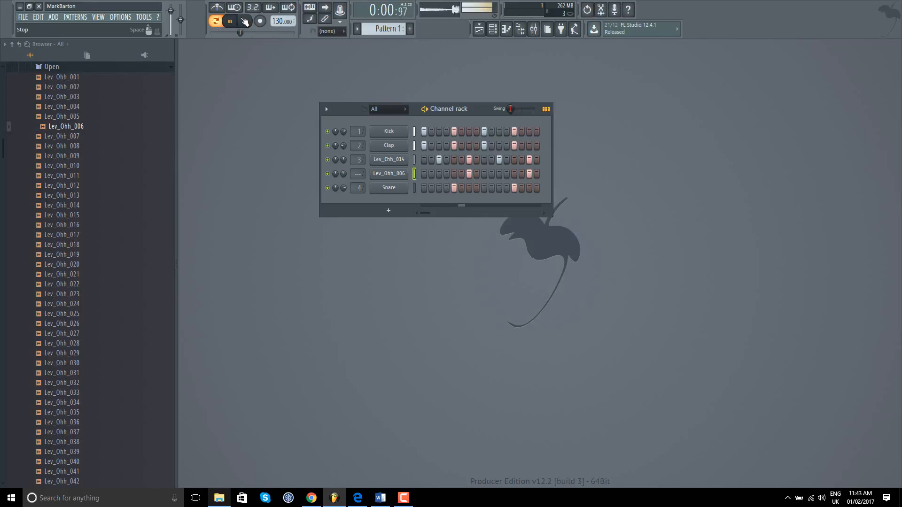
{"action": "left_click", "coordinate": [244, 21]}
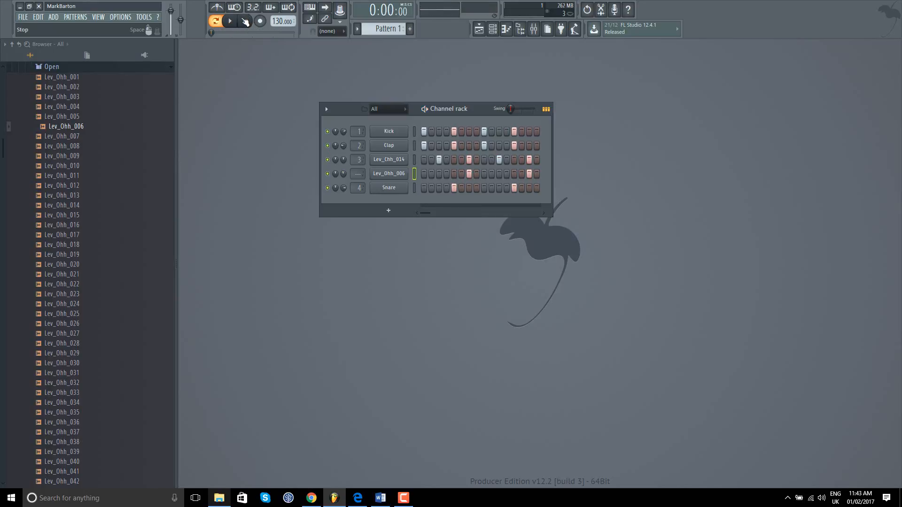
Collapse the Open, Drums - Hihat and Black Octopus - Leviathan folders in the browser
{"action": "left_click", "coordinate": [49, 56]}
{"action": "scroll", "coordinate": [66, 110], "scroll_direction": "up", "scroll_amount": 2}
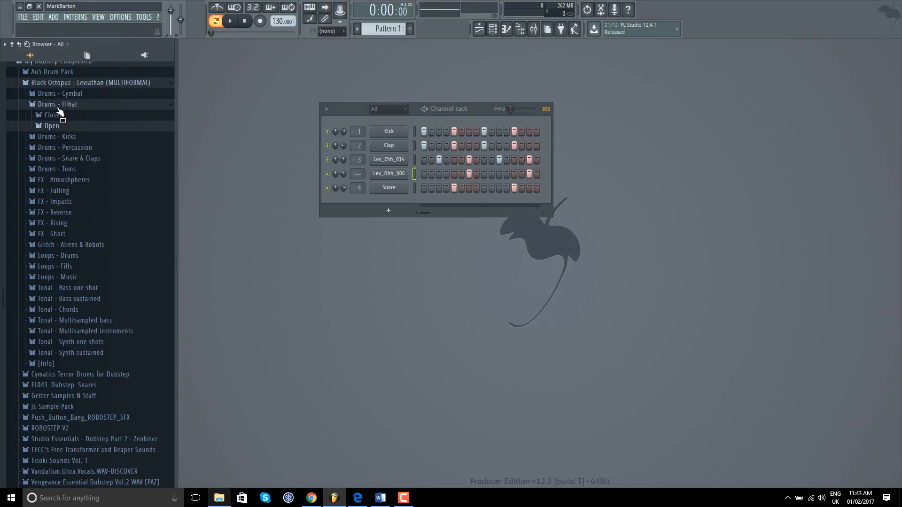
{"action": "left_click", "coordinate": [58, 105]}
{"action": "left_click", "coordinate": [67, 86]}
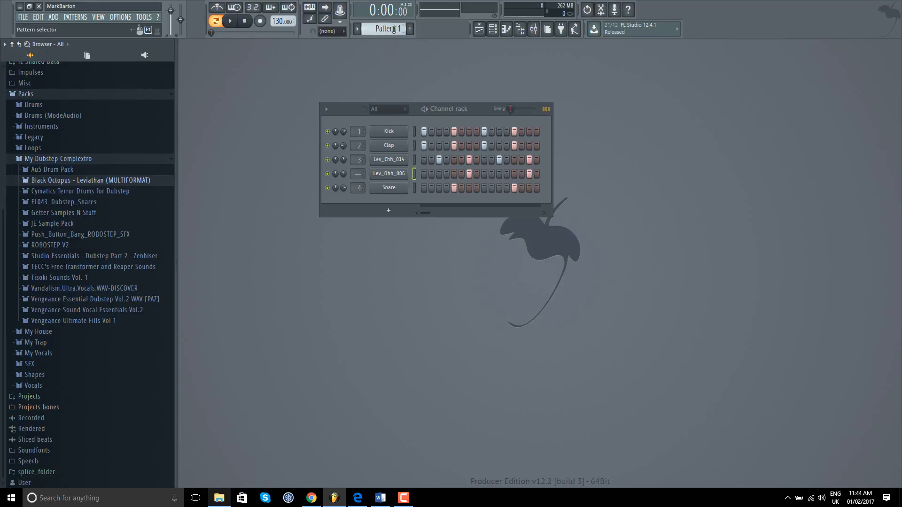
Run through the available pattern numbers and switch to the empty Pattern 2
{"action": "left_click_drag", "start_coordinate": [393, 29], "coordinate": [393, 5]}
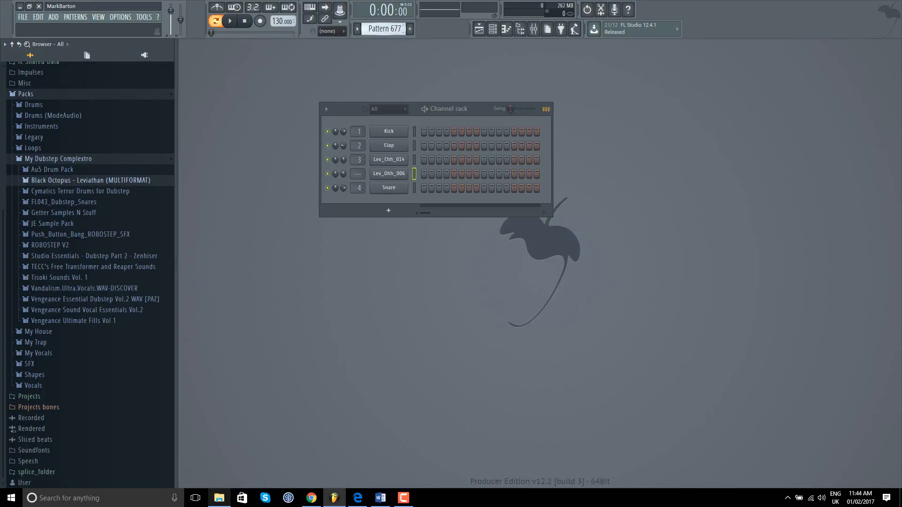
{"action": "left_click_drag", "start_coordinate": [394, 4], "coordinate": [406, 37]}
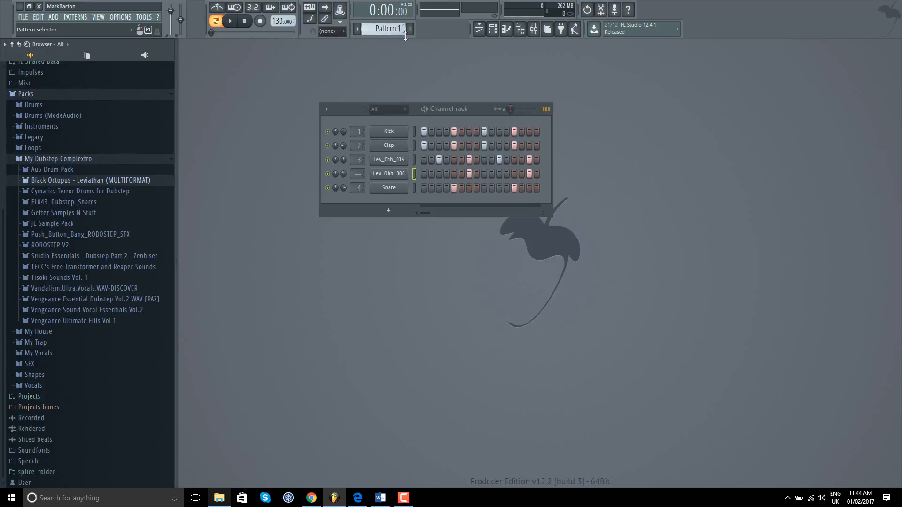
{"action": "scroll", "coordinate": [392, 34], "scroll_direction": "up", "scroll_amount": 1}
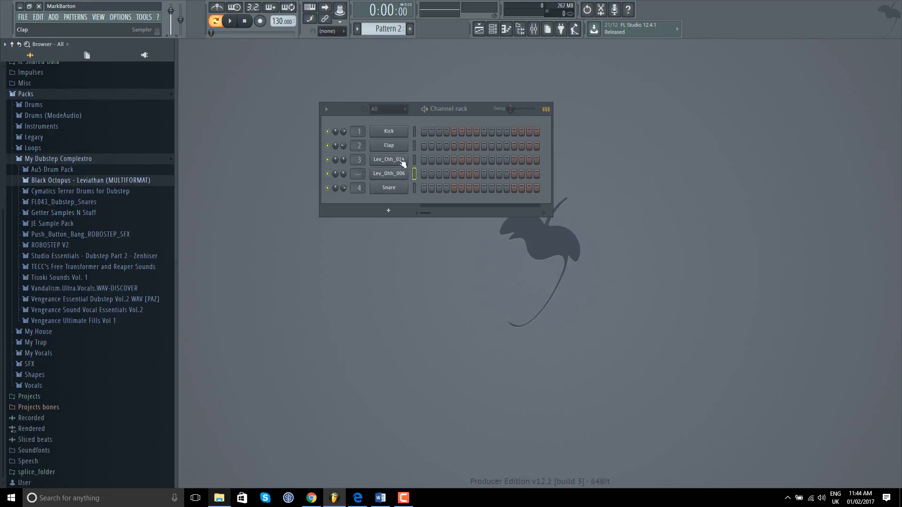
Insert an FL Keys instrument channel above the Kick channel
{"action": "right_click", "coordinate": [391, 133]}
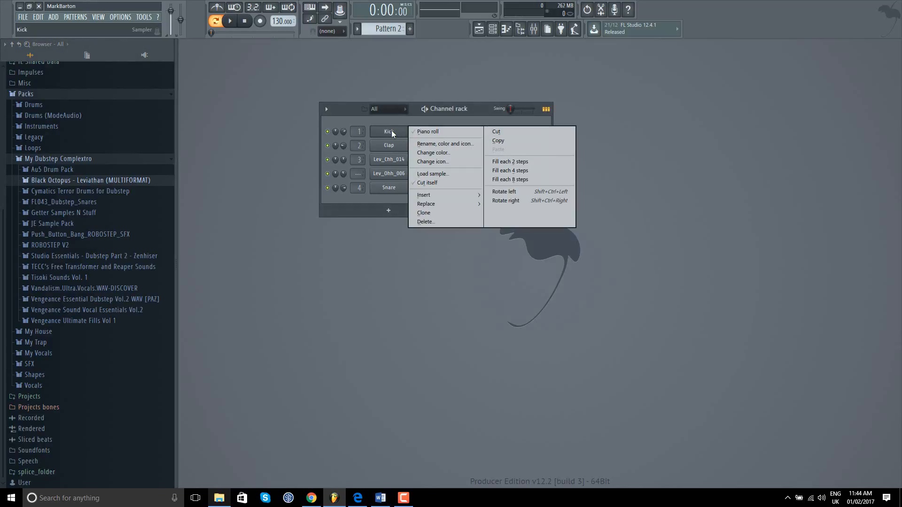
{"action": "right_click", "coordinate": [391, 131]}
{"action": "right_click", "coordinate": [390, 145]}
{"action": "right_click", "coordinate": [392, 159]}
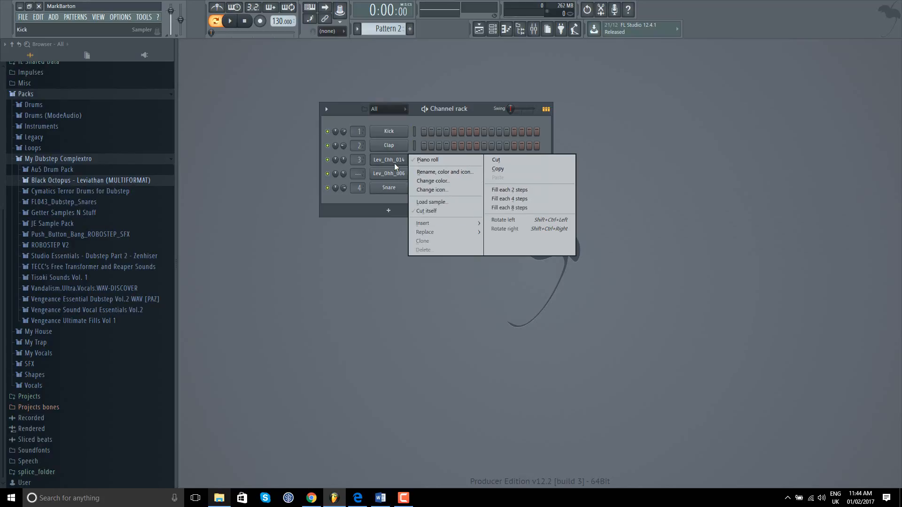
{"action": "right_click", "coordinate": [395, 173]}
{"action": "right_click", "coordinate": [392, 132]}
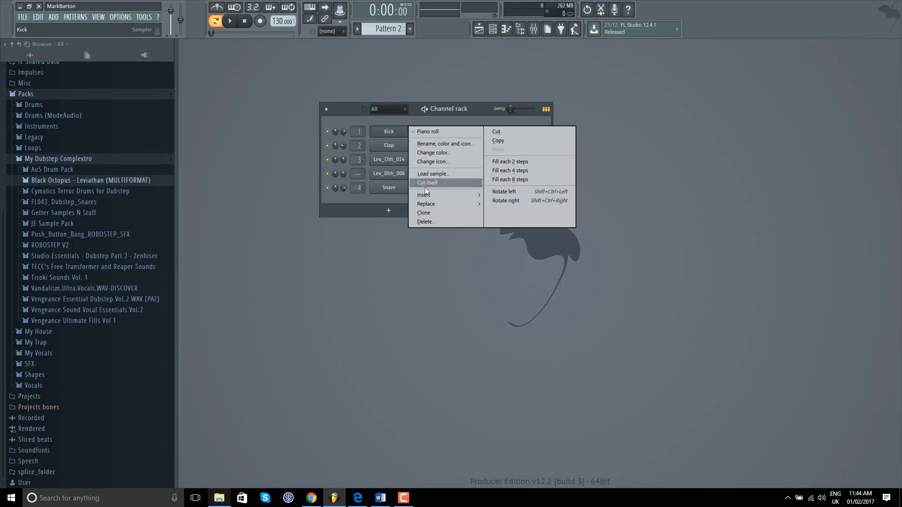
{"action": "mouse_move", "coordinate": [428, 193]}
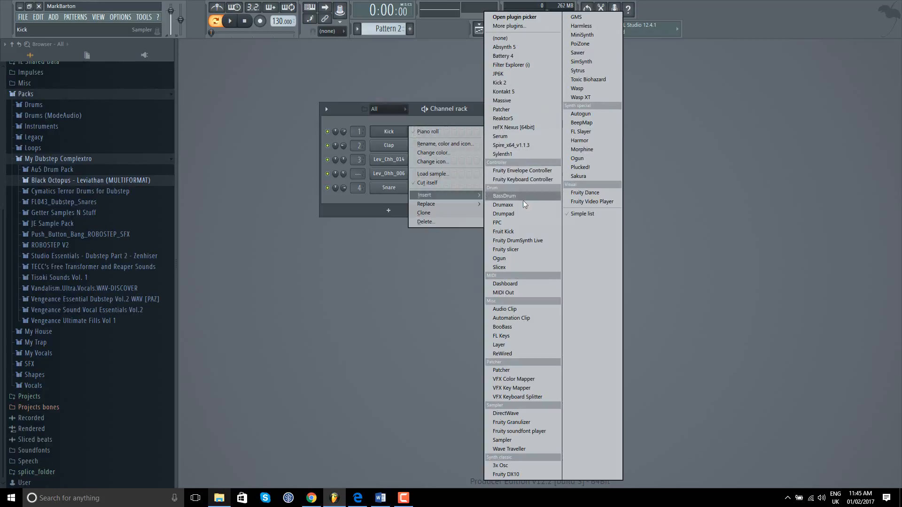
{"action": "left_click", "coordinate": [514, 336]}
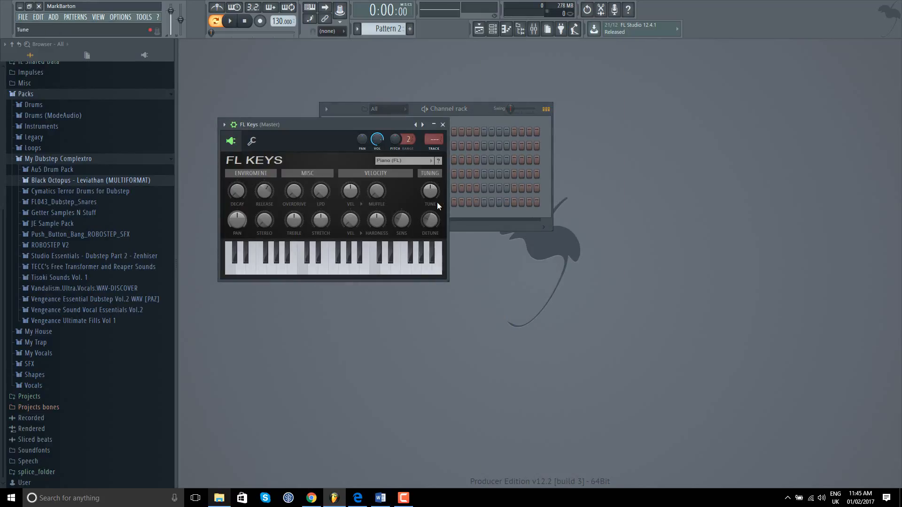
Move the FL Keys window clear of the upper channels and try out several notes on its keyboard
{"action": "left_click_drag", "start_coordinate": [286, 125], "coordinate": [302, 136]}
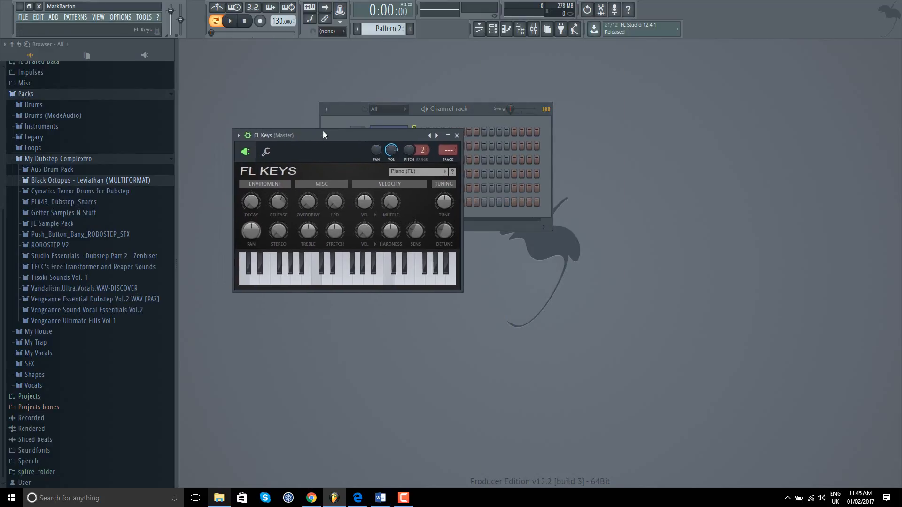
{"action": "left_click_drag", "start_coordinate": [355, 143], "coordinate": [364, 208]}
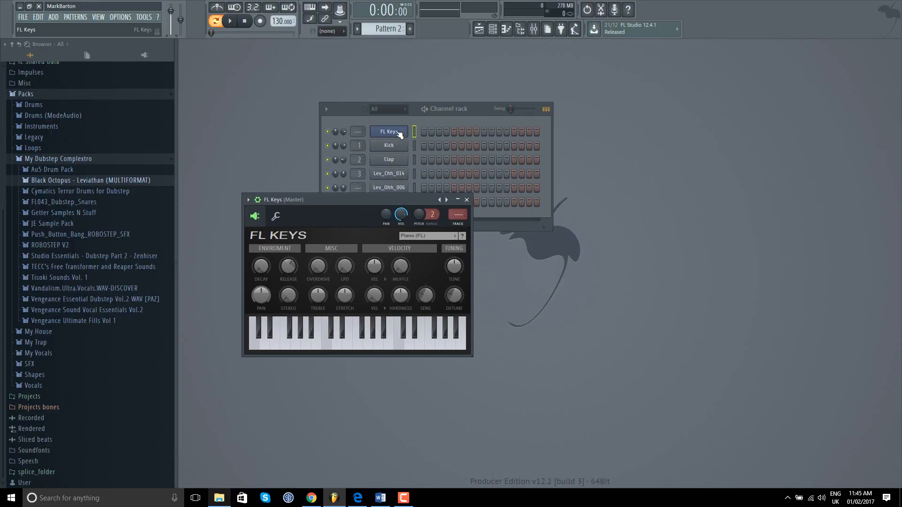
{"action": "left_click", "coordinate": [325, 341]}
{"action": "left_click", "coordinate": [339, 342]}
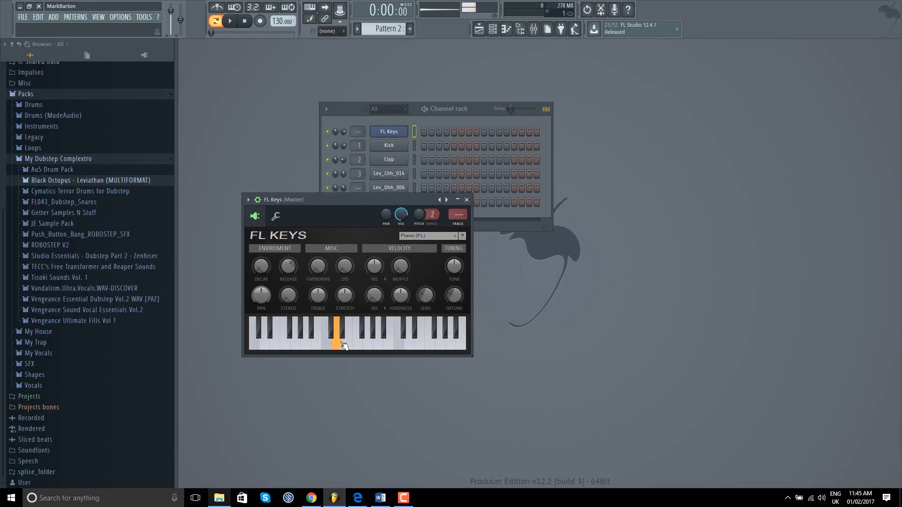
{"action": "left_click", "coordinate": [369, 344]}
{"action": "left_click", "coordinate": [398, 343]}
Open the piano roll for the FL Keys channel, shrink its velocity lane and preview the C5 key
{"action": "right_click", "coordinate": [397, 134]}
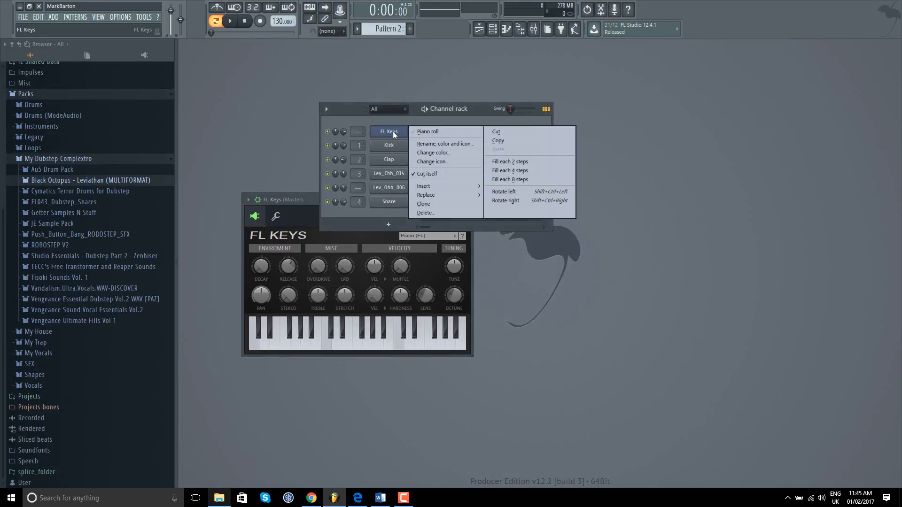
{"action": "left_click", "coordinate": [429, 133]}
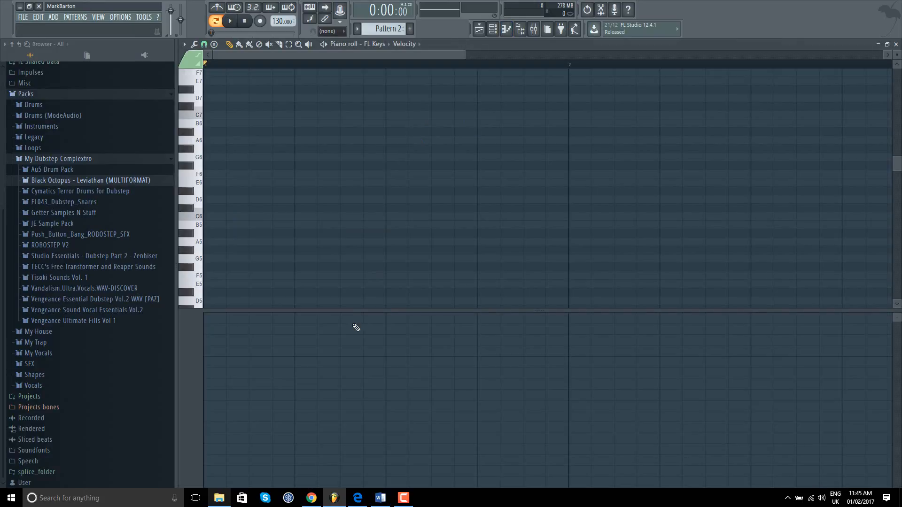
{"action": "left_click_drag", "start_coordinate": [357, 311], "coordinate": [358, 439]}
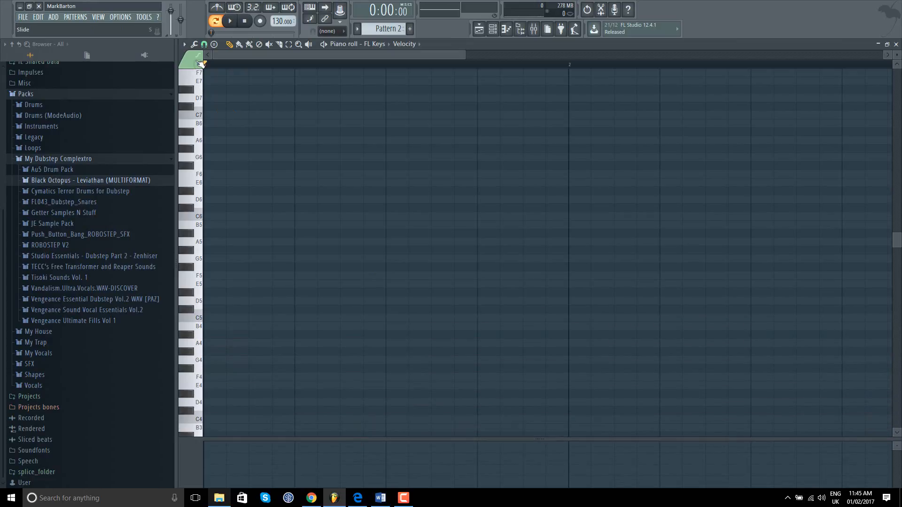
{"action": "scroll", "coordinate": [196, 86], "scroll_direction": "down", "scroll_amount": 3}
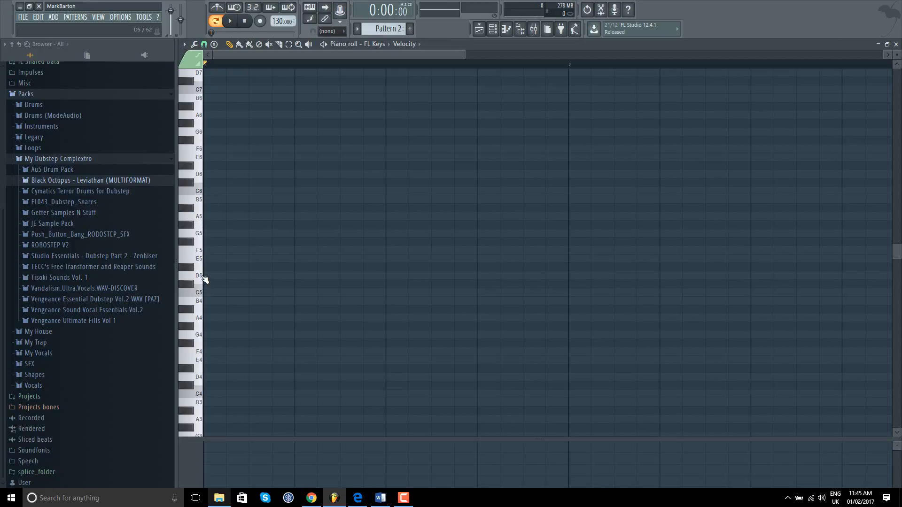
{"action": "left_click", "coordinate": [201, 294]}
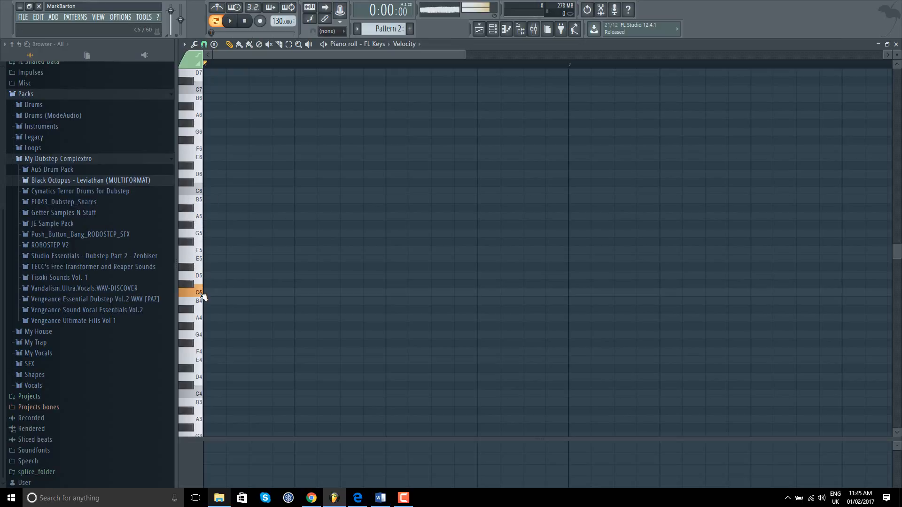
Try placing and moving notes such as C5 and D#5 in the first bar, and delete them all
{"action": "left_click", "coordinate": [216, 294]}
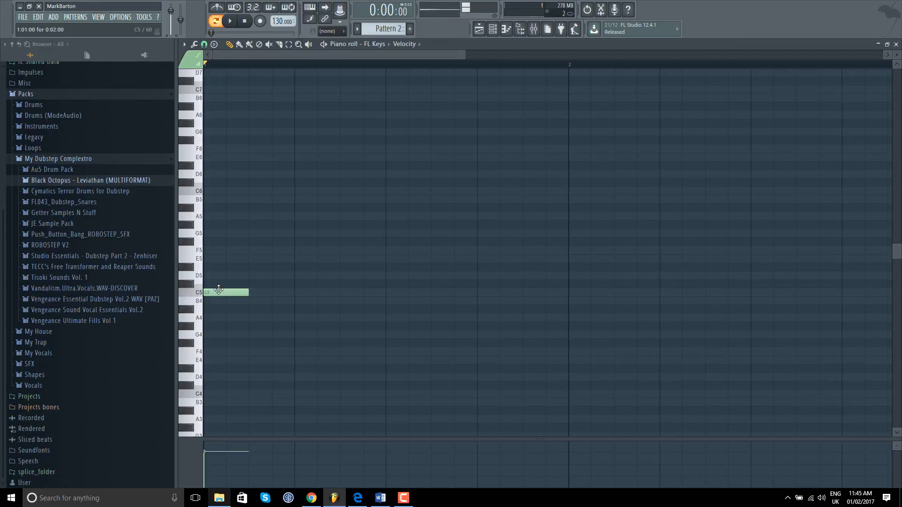
{"action": "left_click_drag", "start_coordinate": [214, 292], "coordinate": [302, 287]}
{"action": "left_click", "coordinate": [282, 267]}
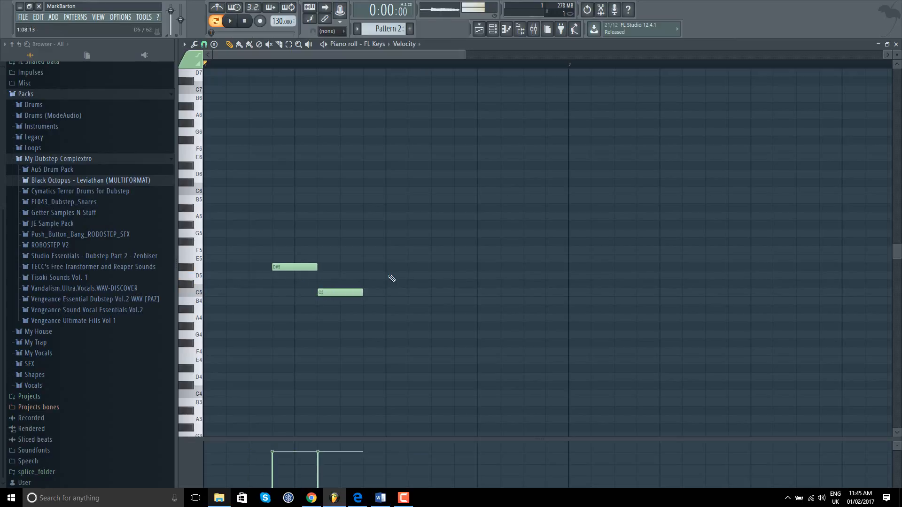
{"action": "left_click", "coordinate": [392, 276]}
{"action": "left_click", "coordinate": [393, 310]}
{"action": "left_click", "coordinate": [348, 326]}
{"action": "right_click", "coordinate": [403, 276]}
{"action": "right_click", "coordinate": [397, 311]}
{"action": "right_click", "coordinate": [355, 329]}
{"action": "right_click", "coordinate": [329, 292]}
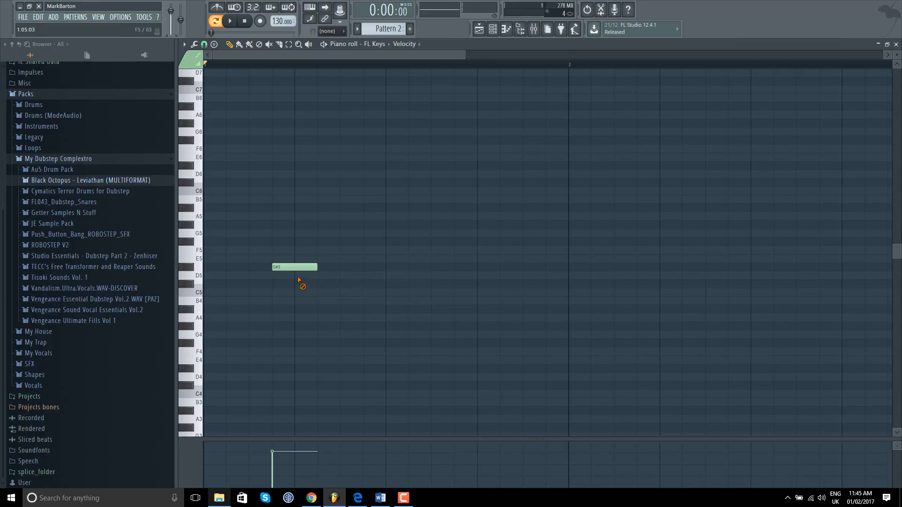
{"action": "right_click", "coordinate": [296, 267]}
Repeatedly add and delete a D#5 note in the middle of the first bar
{"action": "left_click", "coordinate": [252, 268]}
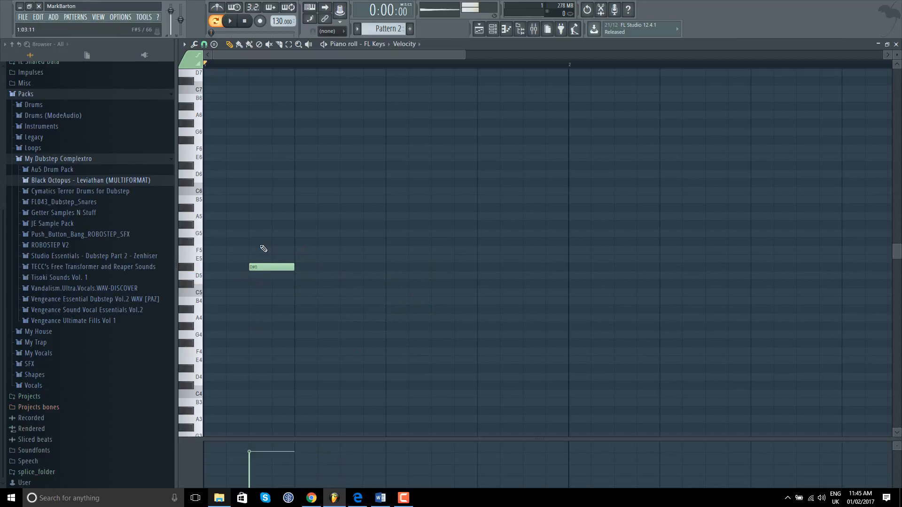
{"action": "right_click", "coordinate": [263, 267]}
{"action": "left_click", "coordinate": [262, 268]}
{"action": "right_click", "coordinate": [261, 272]}
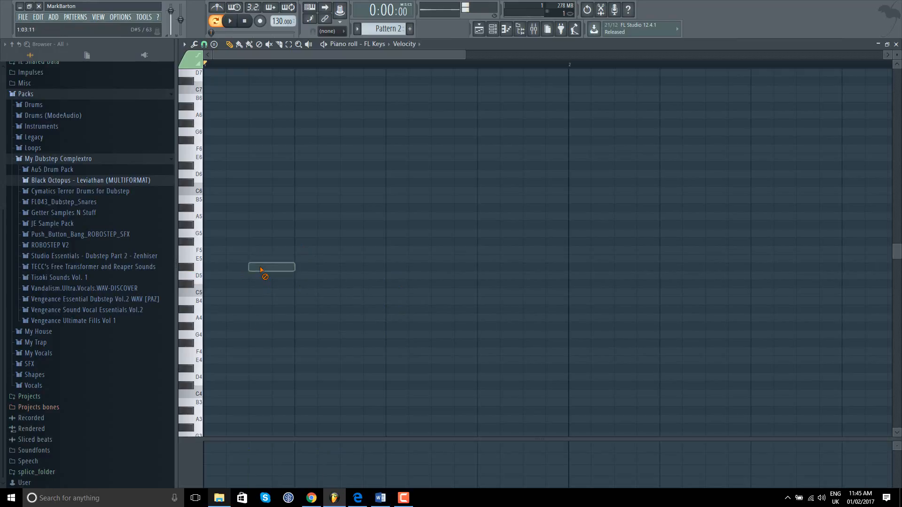
{"action": "left_click", "coordinate": [262, 268]}
{"action": "right_click", "coordinate": [260, 267]}
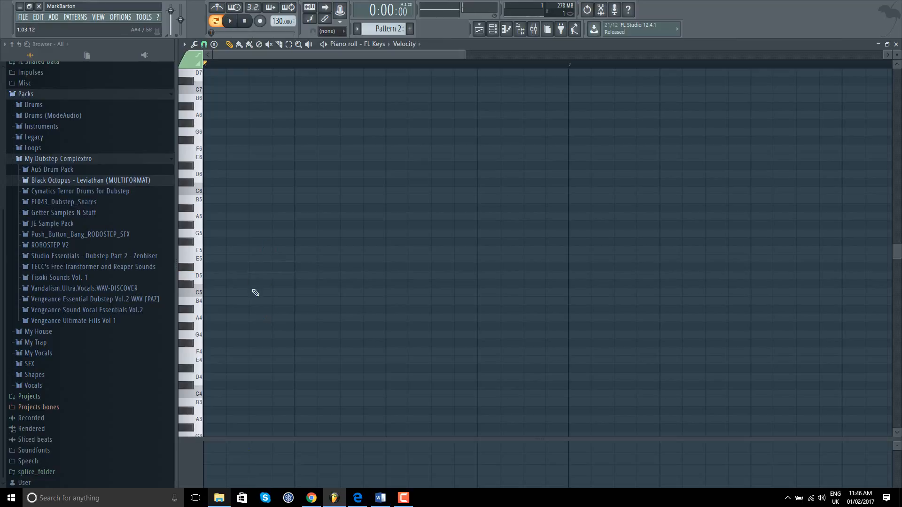
Place a C5 note at the start of the first bar, stretch it to the full bar and audition it
{"action": "left_click", "coordinate": [211, 292]}
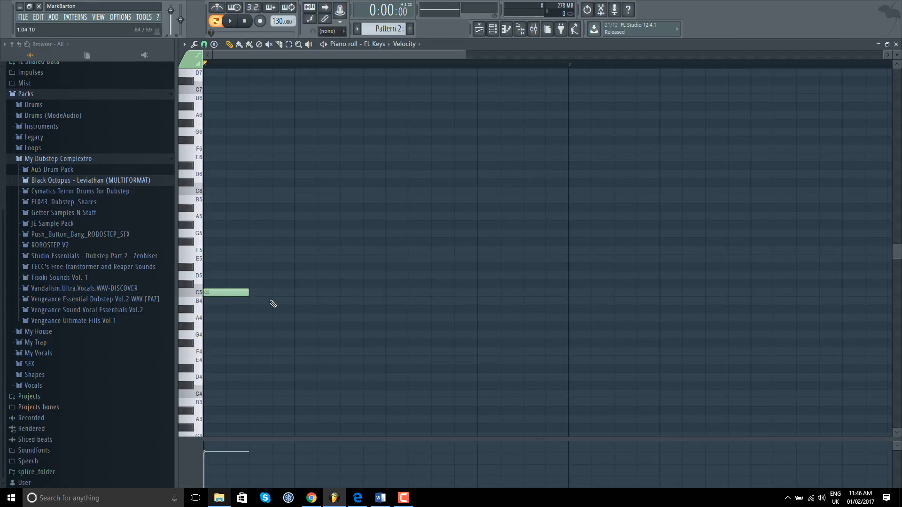
{"action": "left_click_drag", "start_coordinate": [272, 293], "coordinate": [562, 292]}
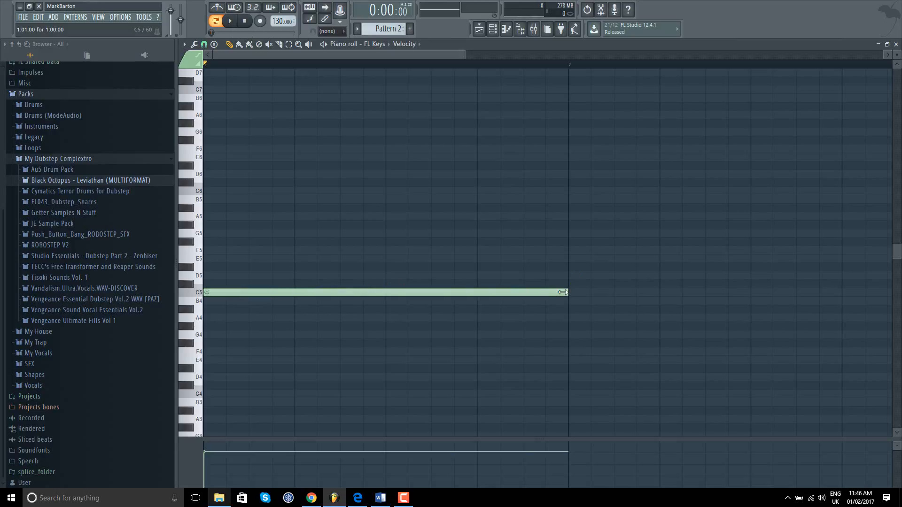
{"action": "left_click", "coordinate": [230, 21]}
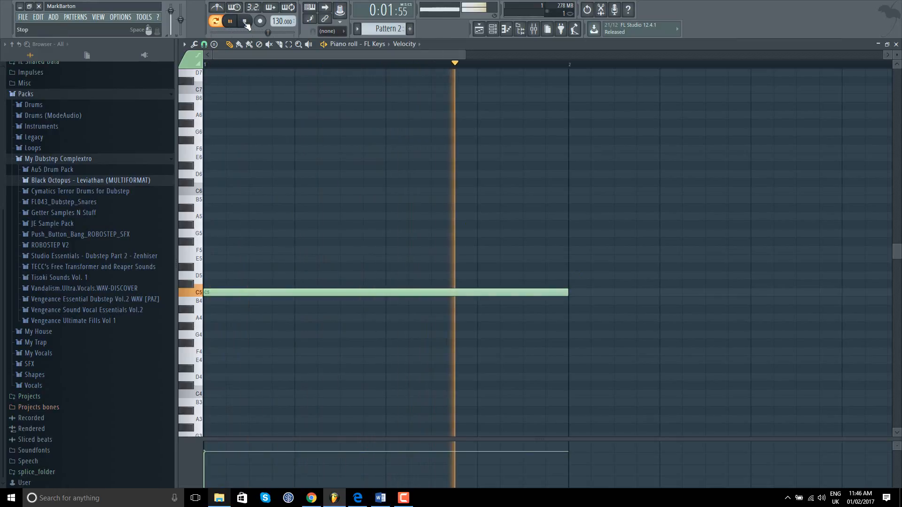
{"action": "left_click", "coordinate": [244, 22]}
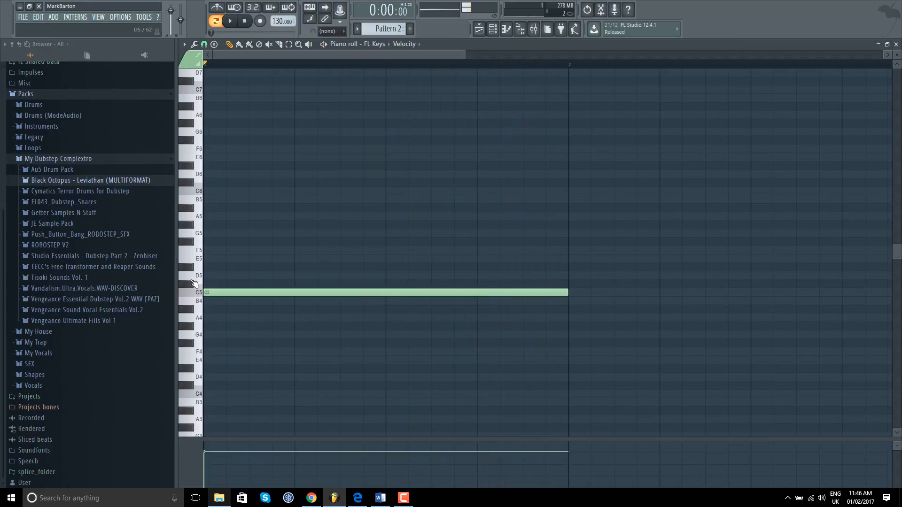
Stack full-bar E5 and G5 notes over the C5 note in the first bar and audition the chord
{"action": "left_click", "coordinate": [222, 259]}
{"action": "left_click", "coordinate": [207, 226]}
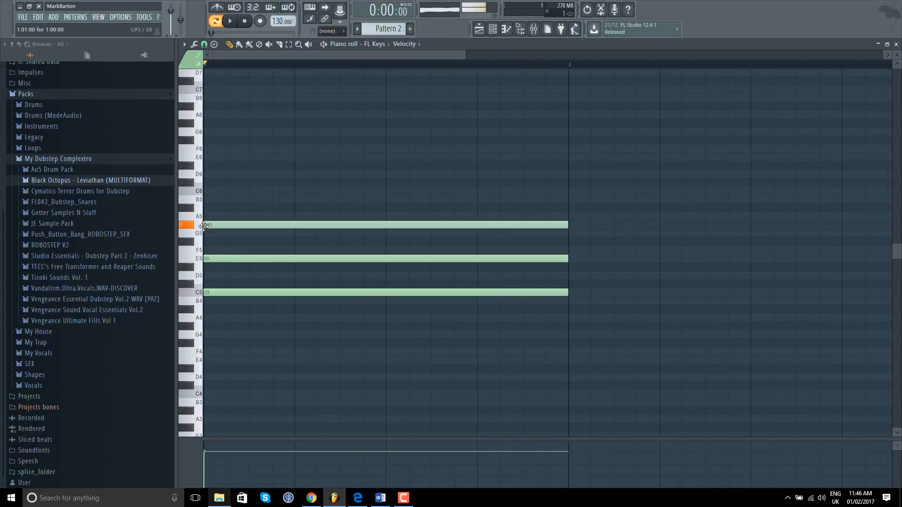
{"action": "left_click_drag", "start_coordinate": [203, 227], "coordinate": [204, 234]}
{"action": "left_click", "coordinate": [230, 21]}
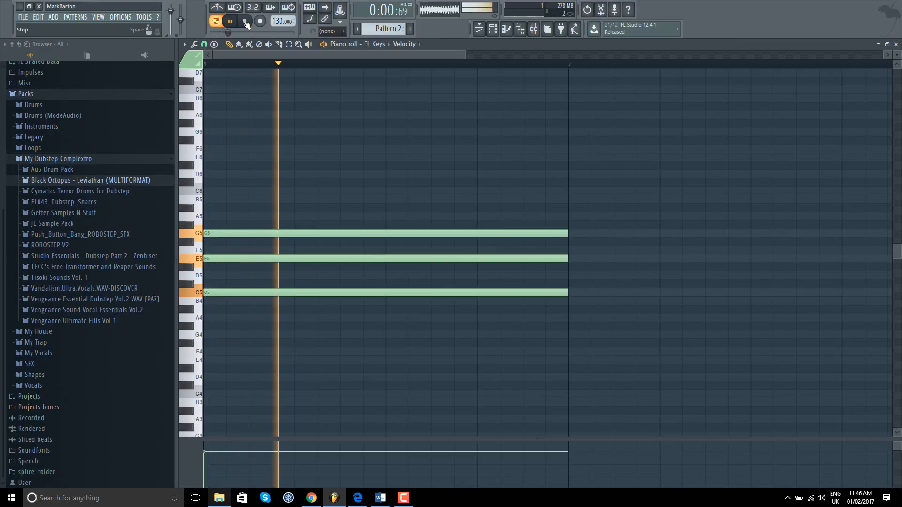
{"action": "left_click", "coordinate": [245, 22]}
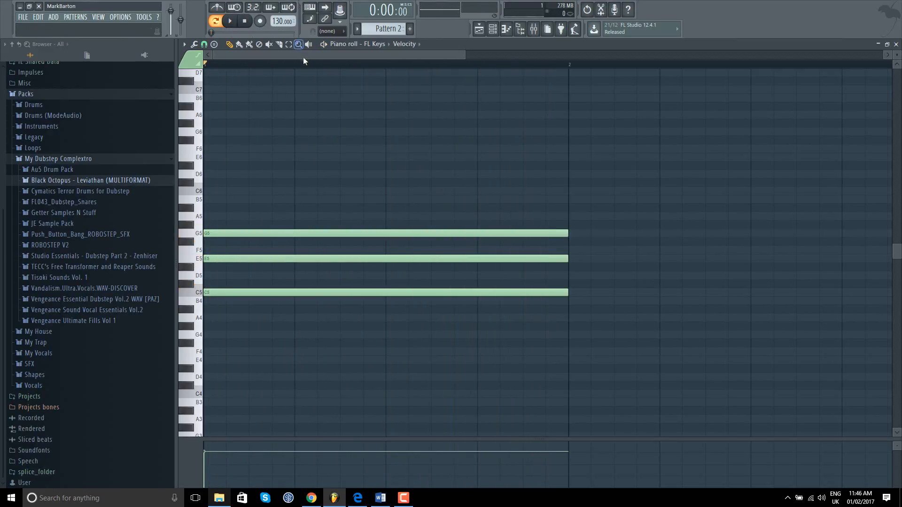
Build a full-bar chord of A4, D5 and F5 in the second bar and audition the change from the first chord
{"action": "mouse_move", "coordinate": [574, 326]}
{"action": "left_mouse_down"}
{"action": "mouse_move", "coordinate": [578, 312]}
{"action": "mouse_move", "coordinate": [572, 316]}
{"action": "left_mouse_up"}
{"action": "key", "text": "space"}
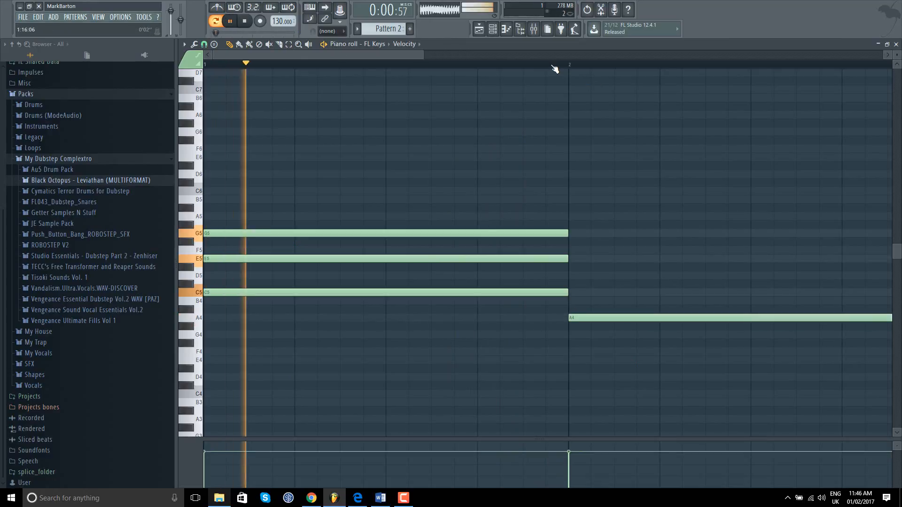
{"action": "left_click", "coordinate": [571, 267]}
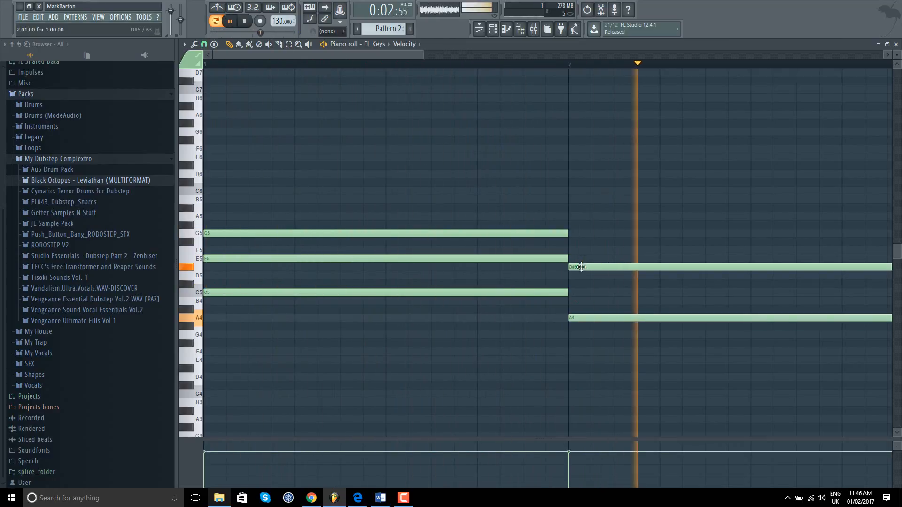
{"action": "left_click_drag", "start_coordinate": [581, 267], "coordinate": [580, 275]}
{"action": "left_click", "coordinate": [558, 71]}
{"action": "right_click", "coordinate": [560, 72]}
{"action": "left_click", "coordinate": [558, 65]}
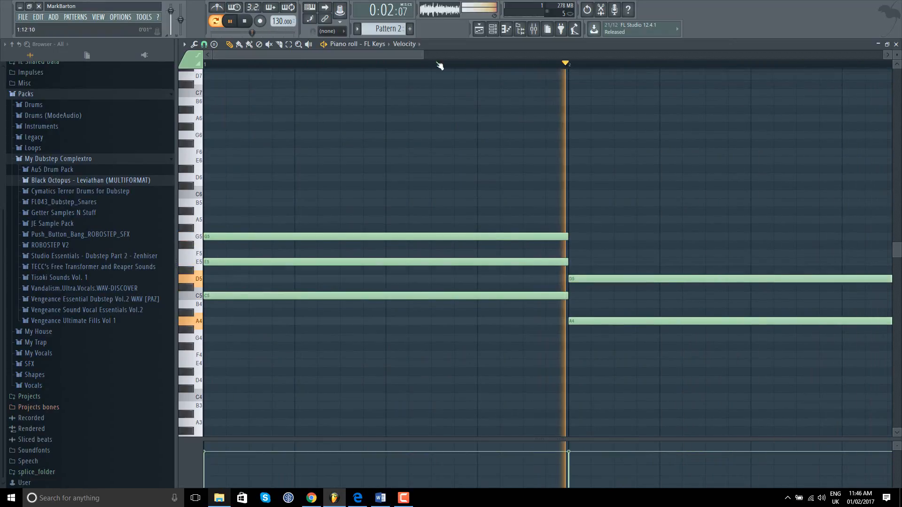
{"action": "left_click_drag", "start_coordinate": [402, 55], "coordinate": [429, 53]}
{"action": "left_click", "coordinate": [485, 252]}
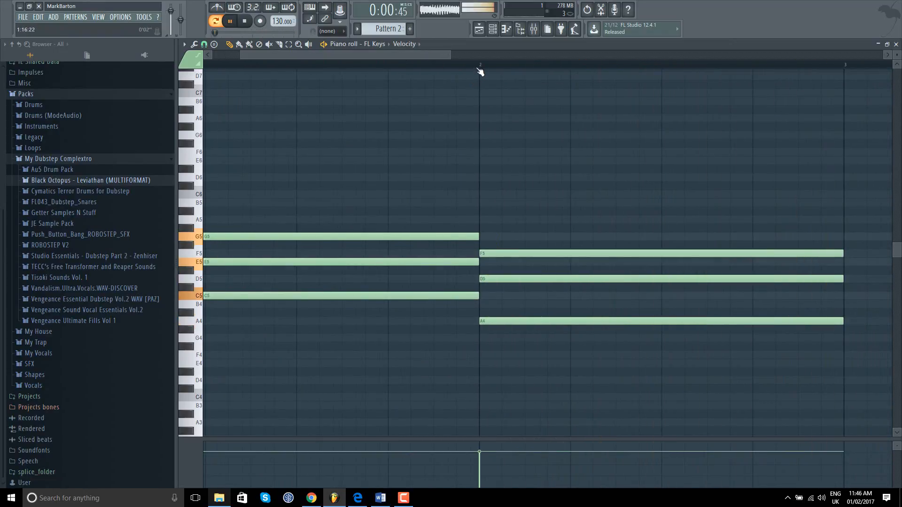
{"action": "left_click_drag", "start_coordinate": [429, 55], "coordinate": [508, 60]}
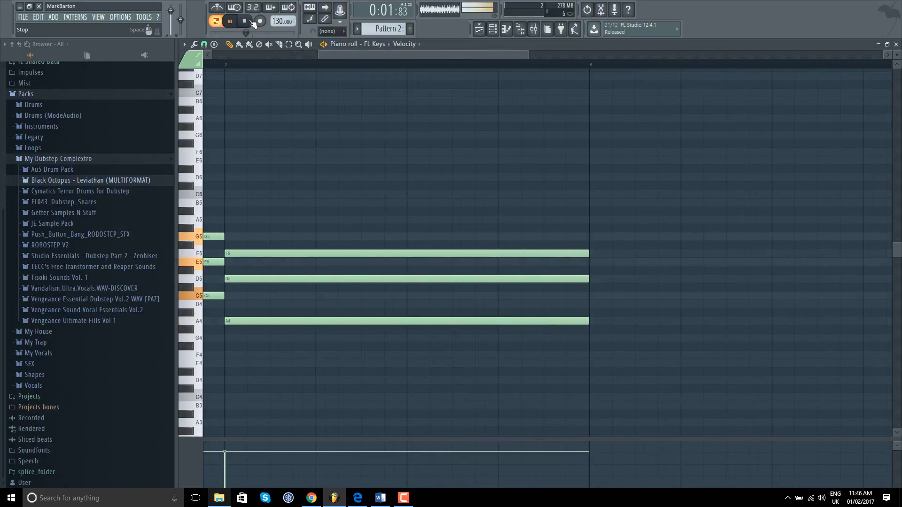
{"action": "key", "text": "space"}
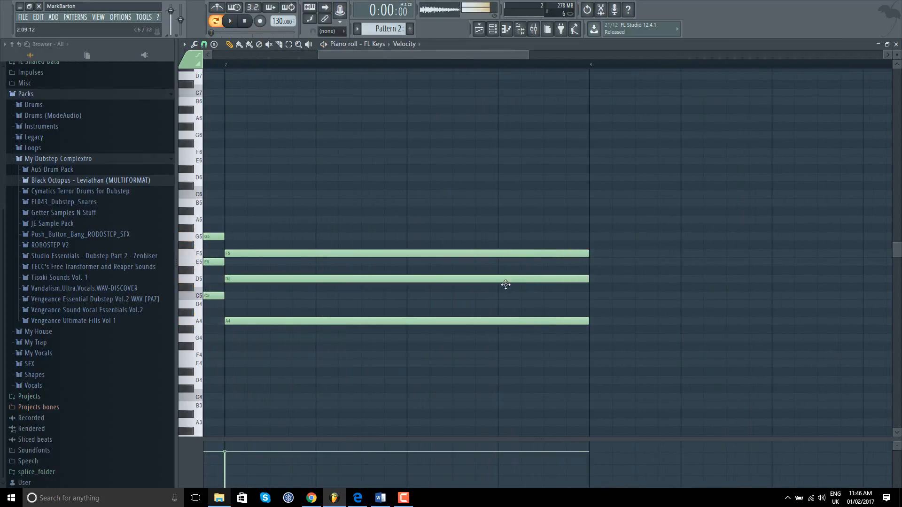
Build a full-bar chord of G4, C5 and E5 in the third bar and audition it from the second bar
{"action": "mouse_move", "coordinate": [593, 346]}
{"action": "left_mouse_down"}
{"action": "mouse_move", "coordinate": [594, 356]}
{"action": "mouse_move", "coordinate": [596, 328]}
{"action": "left_mouse_up"}
{"action": "left_click_drag", "start_coordinate": [593, 288], "coordinate": [593, 296]}
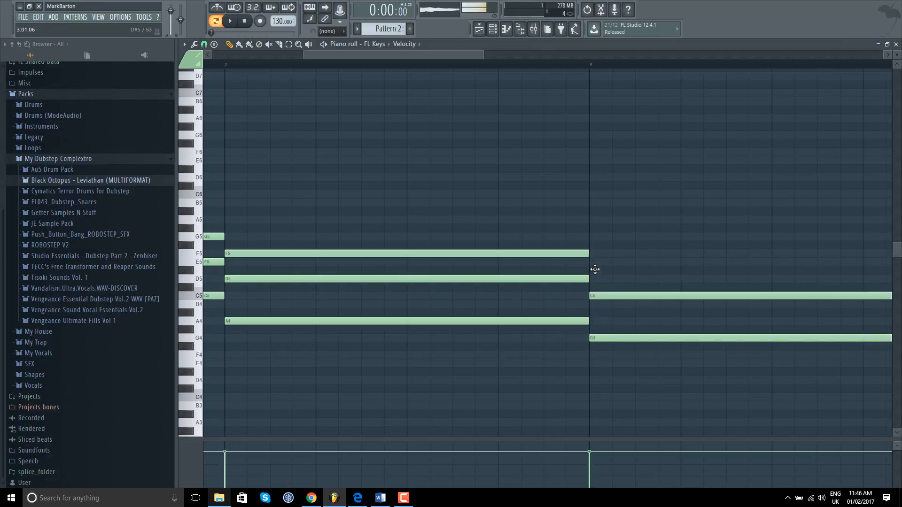
{"action": "left_click", "coordinate": [594, 269]}
{"action": "key", "text": "space"}
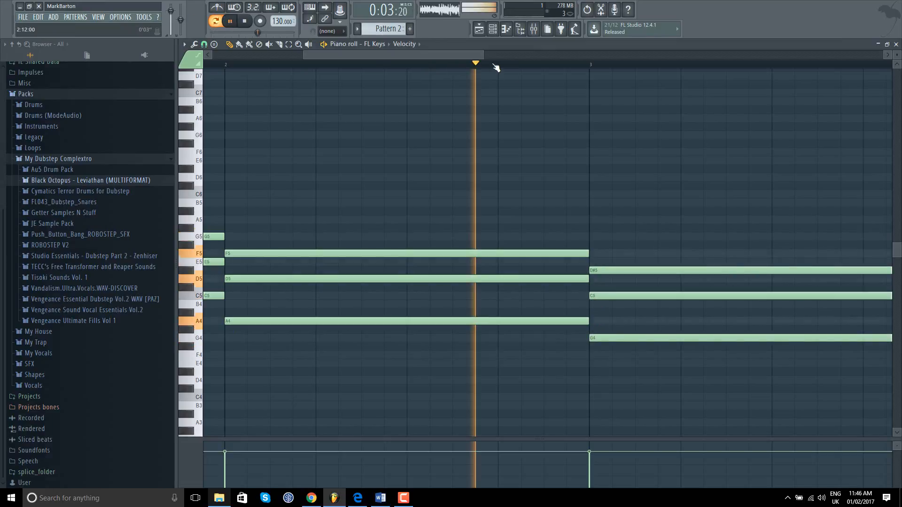
{"action": "left_click_drag", "start_coordinate": [611, 269], "coordinate": [611, 262]}
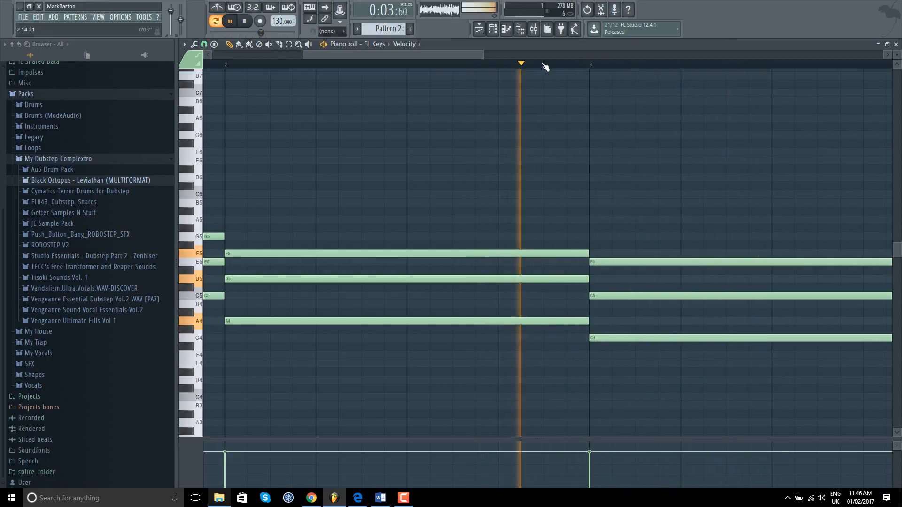
{"action": "left_click_drag", "start_coordinate": [385, 65], "coordinate": [227, 65]}
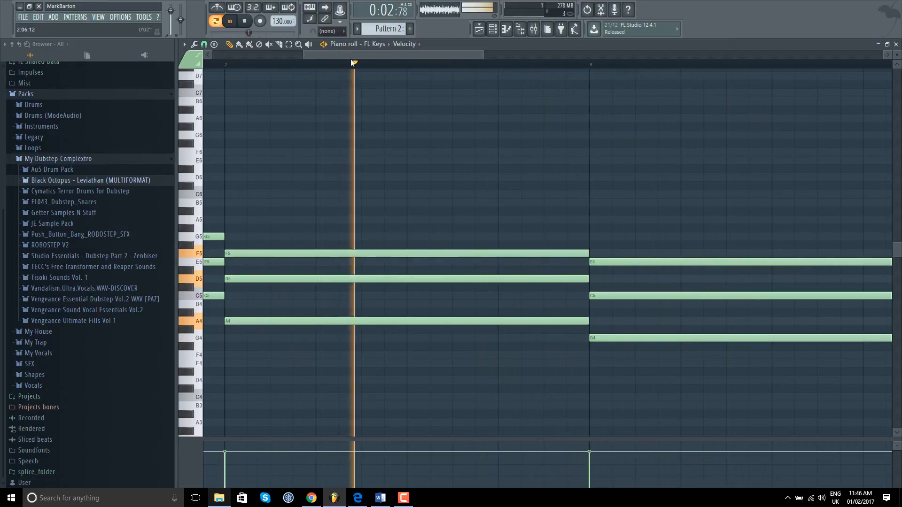
Build a full-bar chord of A4, C5 and E5 in the fourth bar and audition it after the third chord
{"action": "scroll", "coordinate": [353, 64], "scroll_direction": "down", "scroll_amount": 4}
{"action": "left_click_drag", "start_coordinate": [386, 60], "coordinate": [376, 62]}
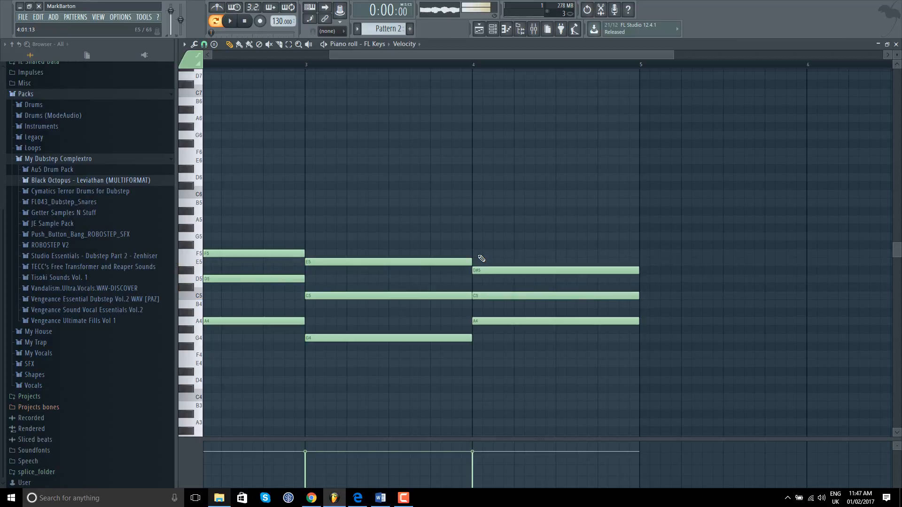
{"action": "key", "text": "space"}
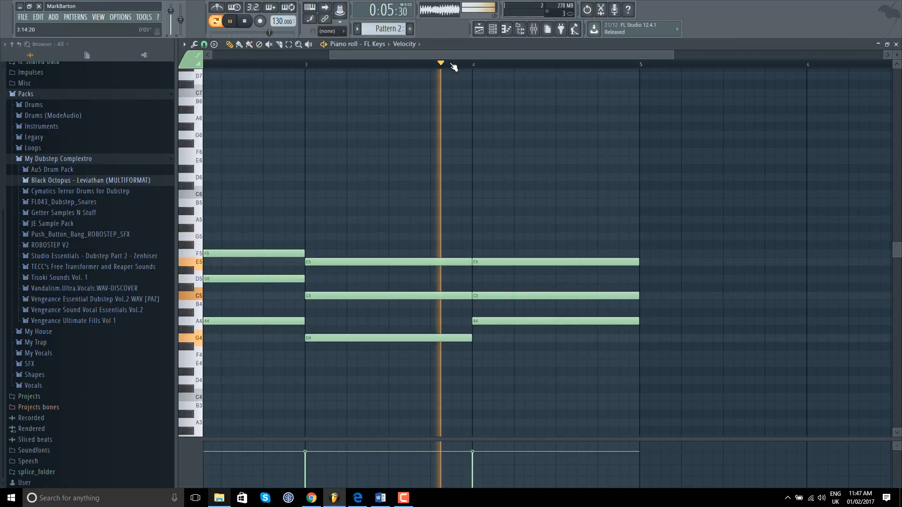
{"action": "left_click", "coordinate": [427, 65]}
{"action": "left_click", "coordinate": [258, 65]}
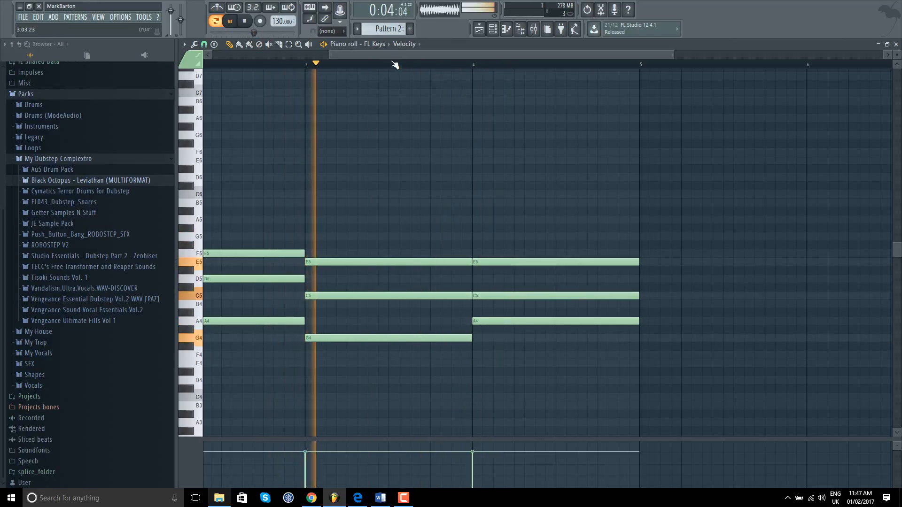
Play the whole four-bar chord progression from the beginning and stop playback
{"action": "scroll", "coordinate": [395, 65], "scroll_direction": "down", "scroll_amount": 3}
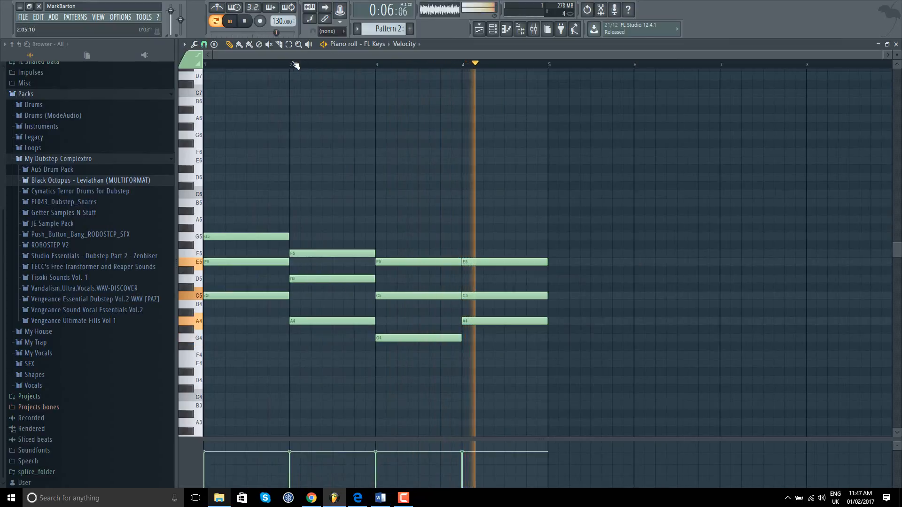
{"action": "left_click", "coordinate": [205, 64]}
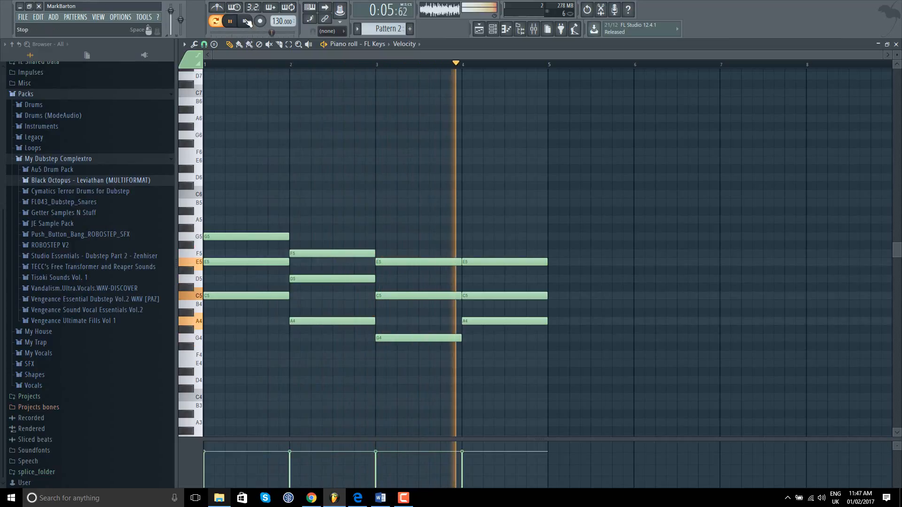
{"action": "left_click", "coordinate": [247, 21]}
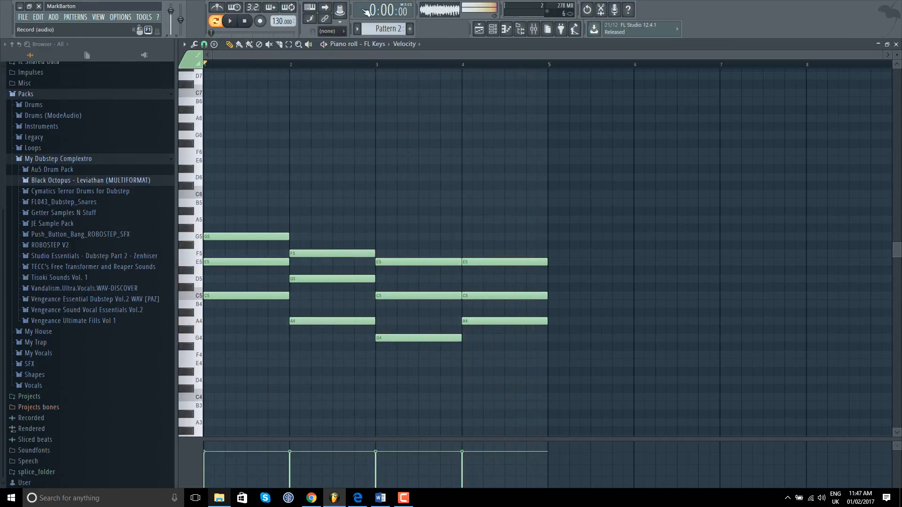
Close the piano roll and shift the channel rack slightly over the FL Keys window
{"action": "left_click", "coordinate": [896, 44]}
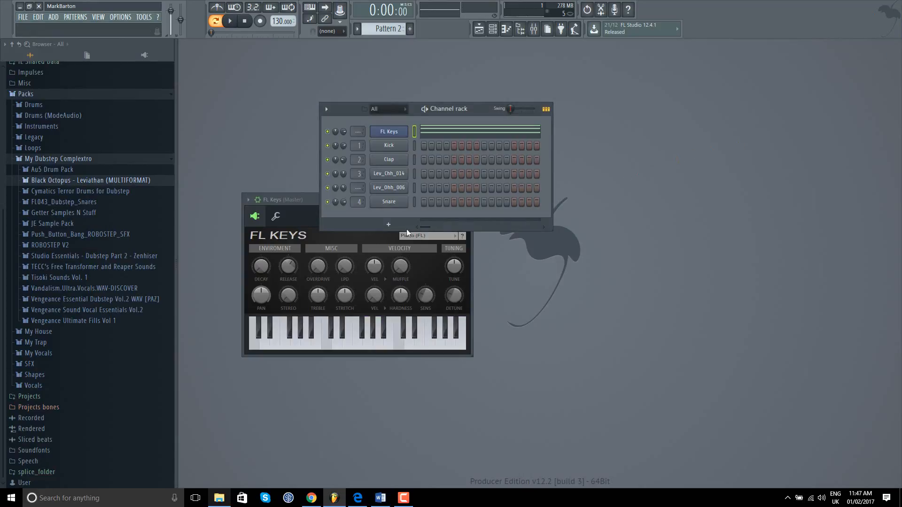
{"action": "left_click", "coordinate": [298, 202]}
{"action": "left_click_drag", "start_coordinate": [490, 106], "coordinate": [467, 100]}
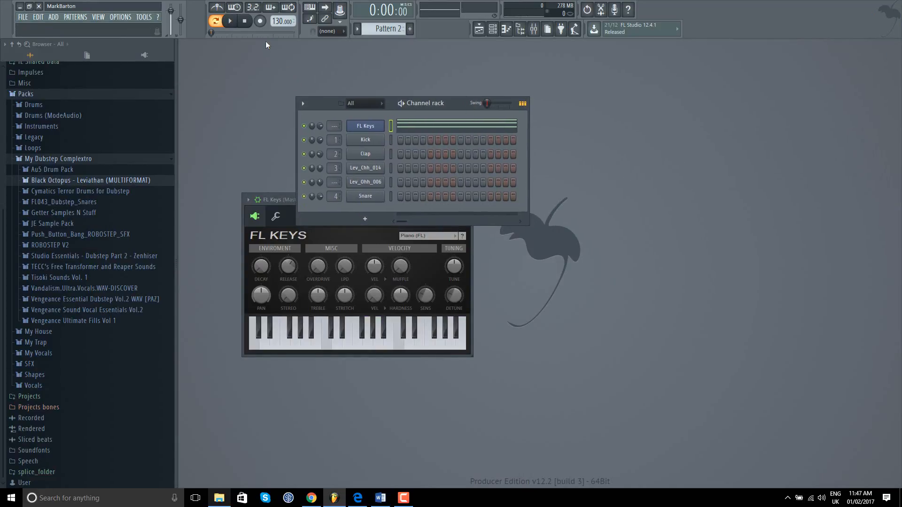